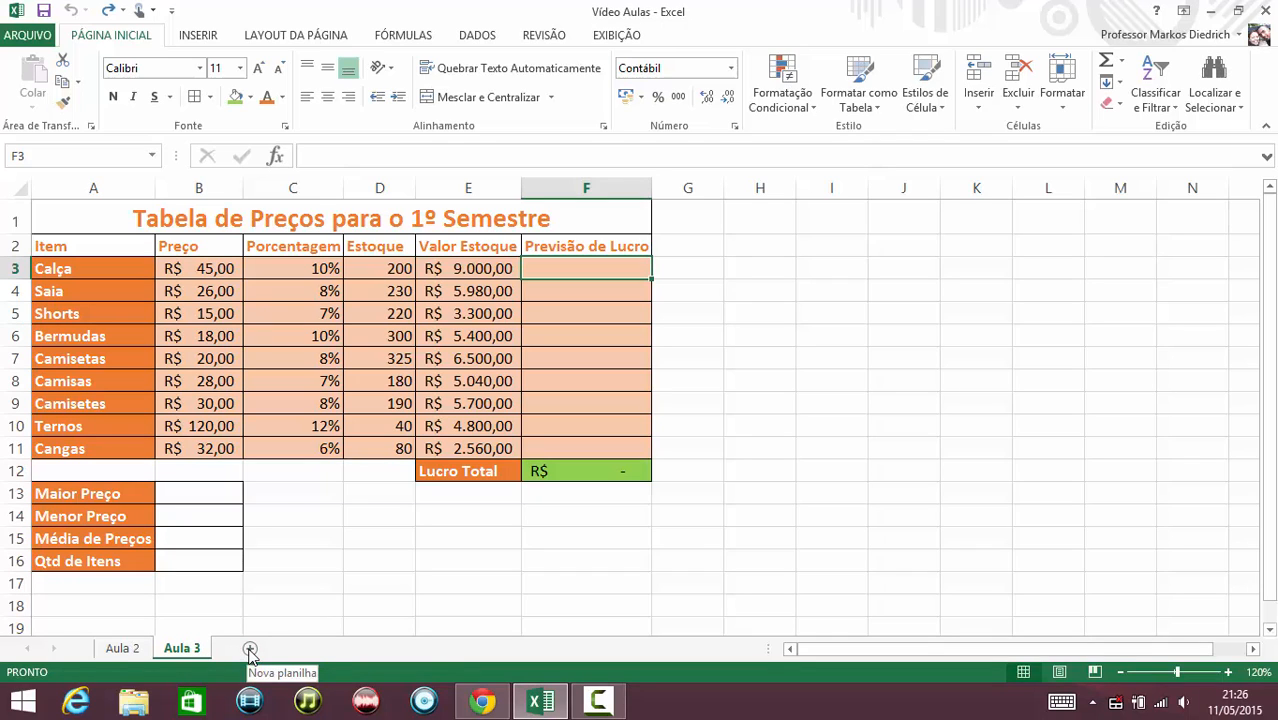
Insert a new worksheet, then copy the whole price table A1:F16 from the Aula 3 sheet.
click(250, 649)
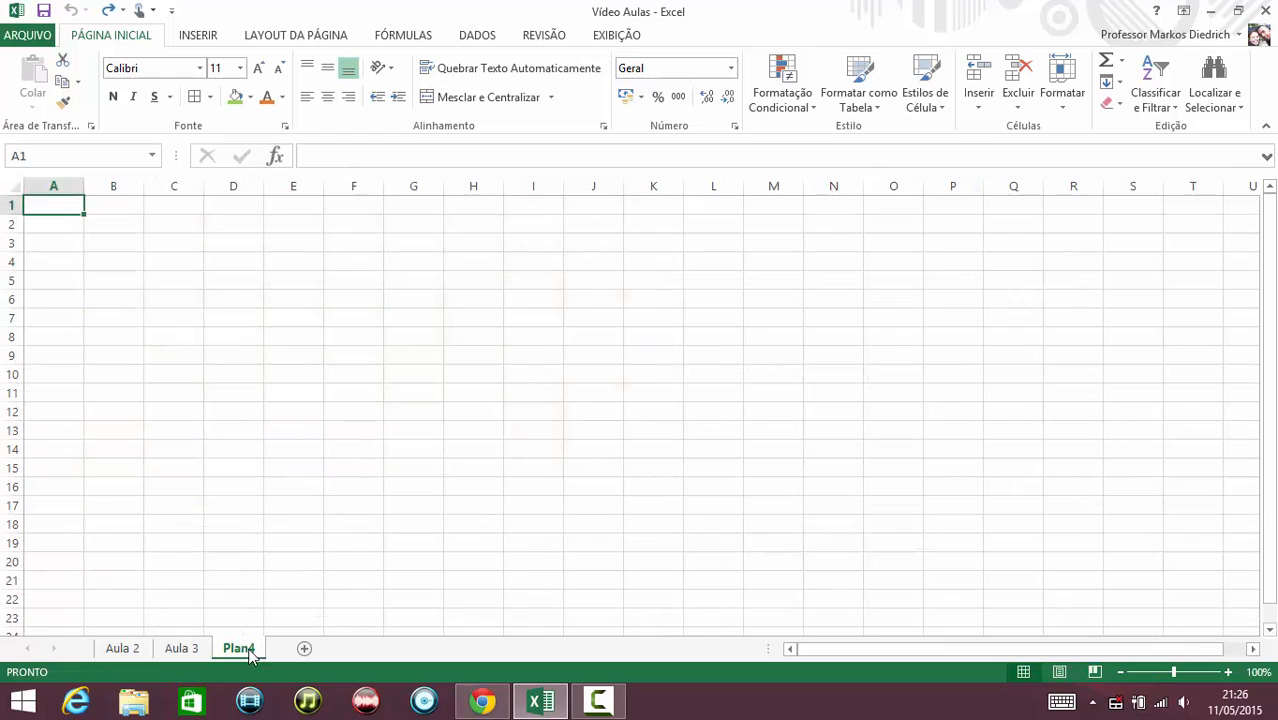
click(179, 650)
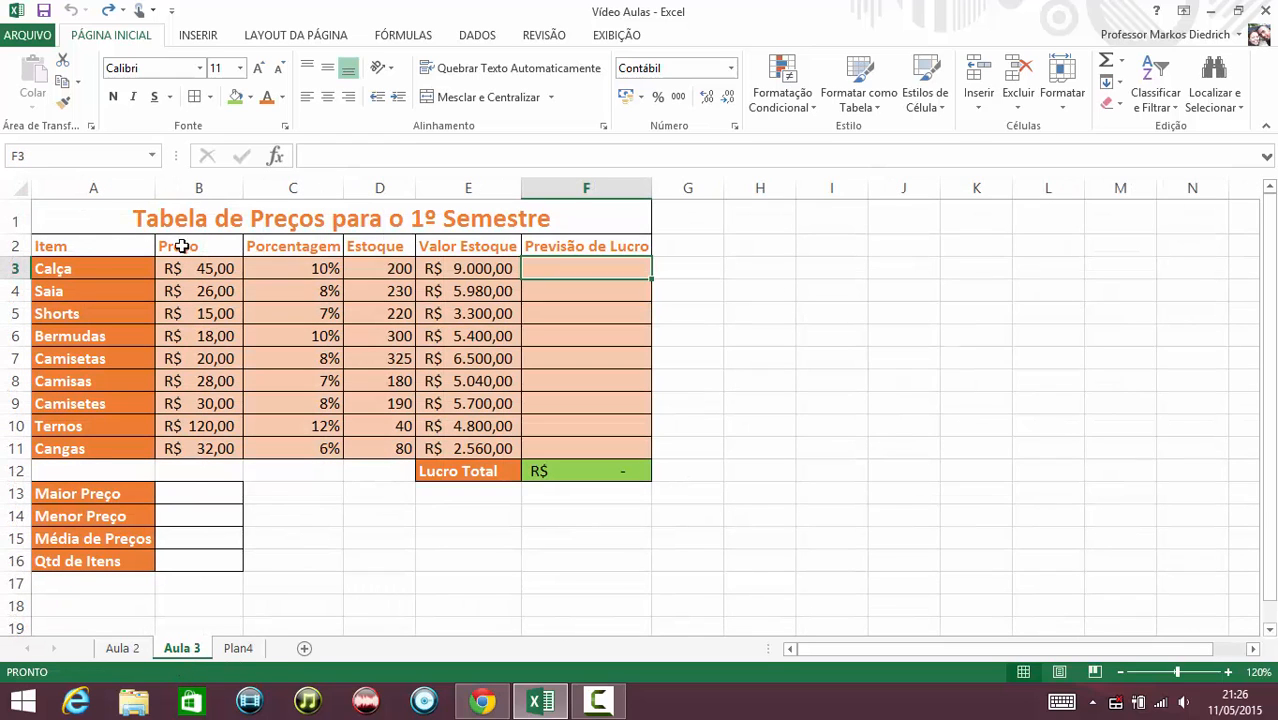
click(204, 219)
drag(204, 219, 237, 566)
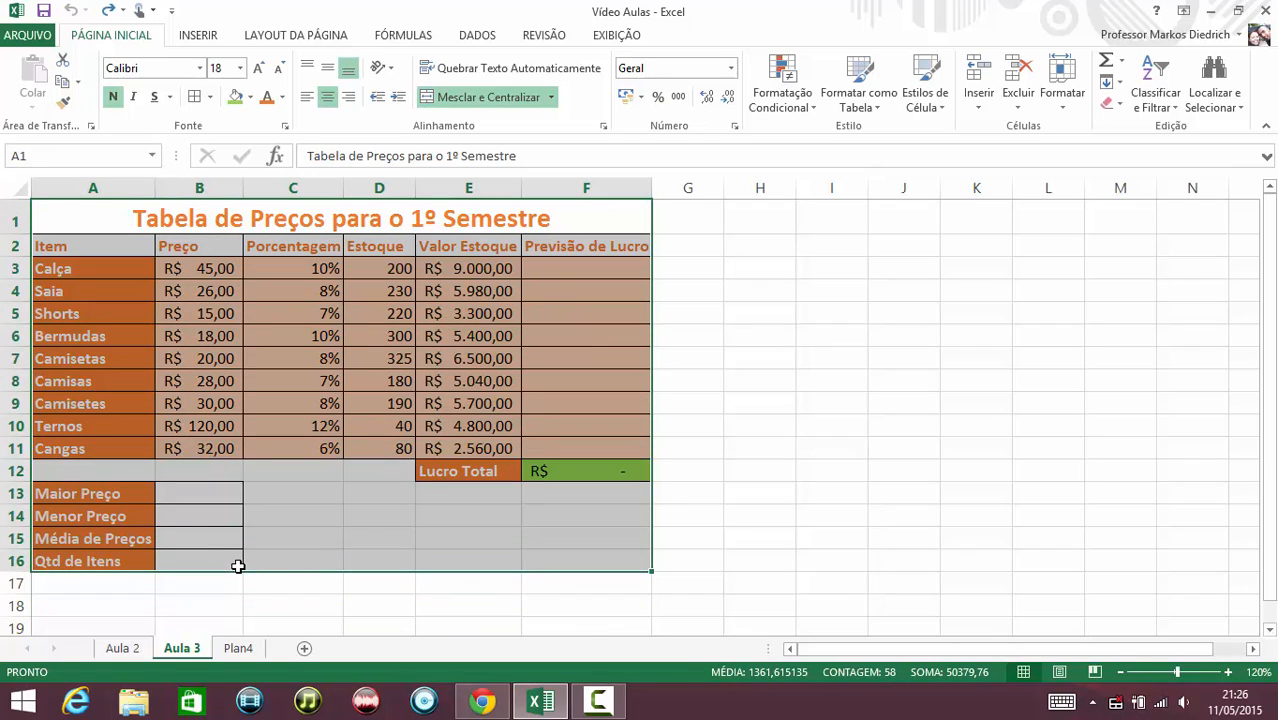
key(ctrl+c)
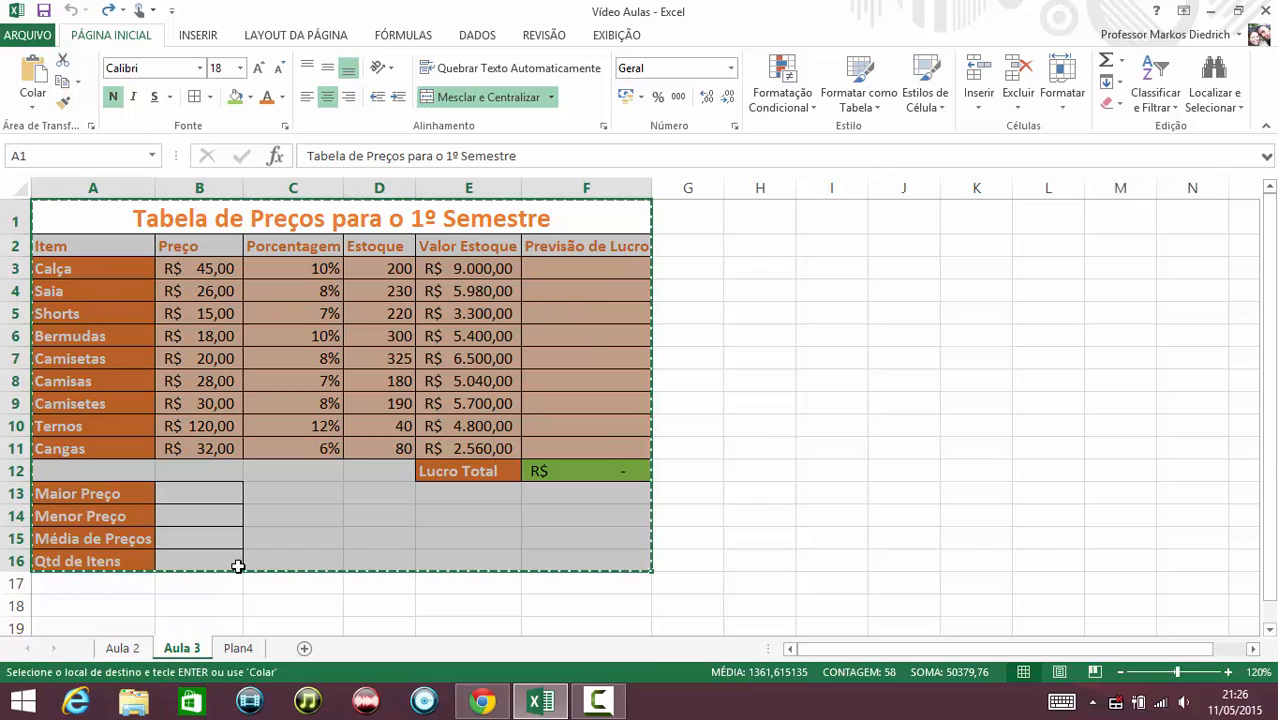
Paste the copied table into cell A1 of the new Plan4 sheet.
click(238, 648)
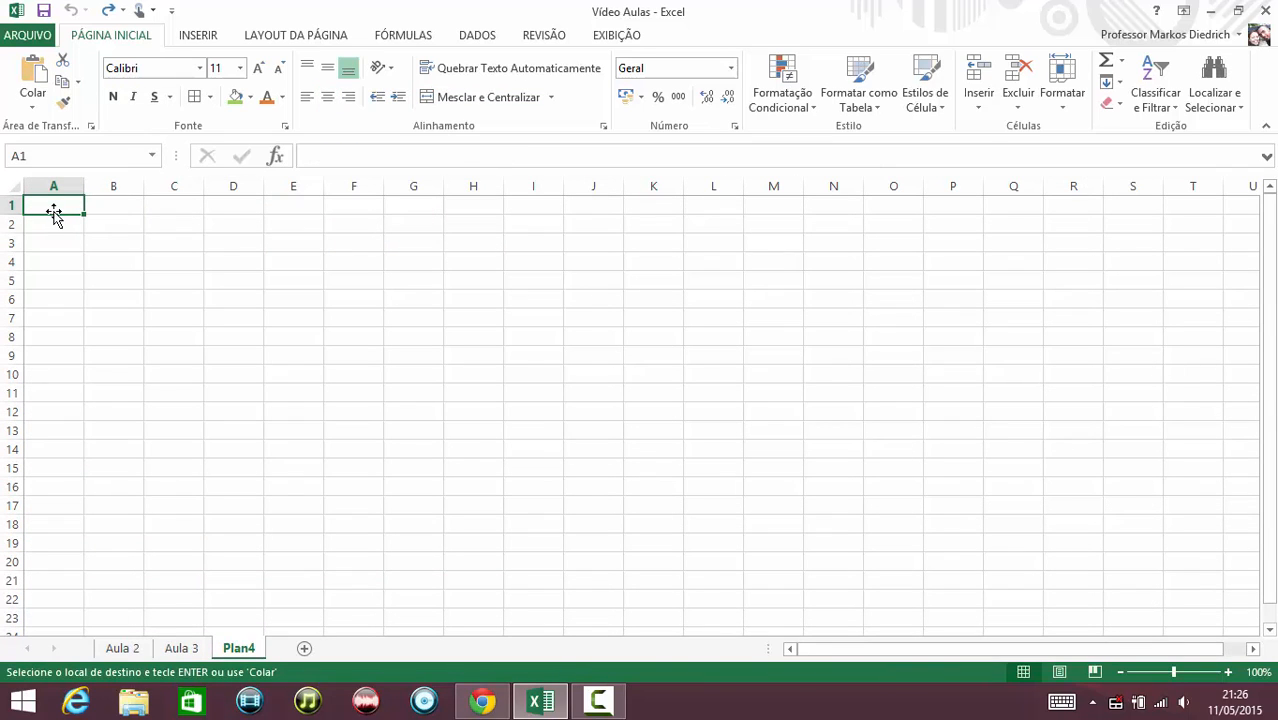
key(ctrl+v)
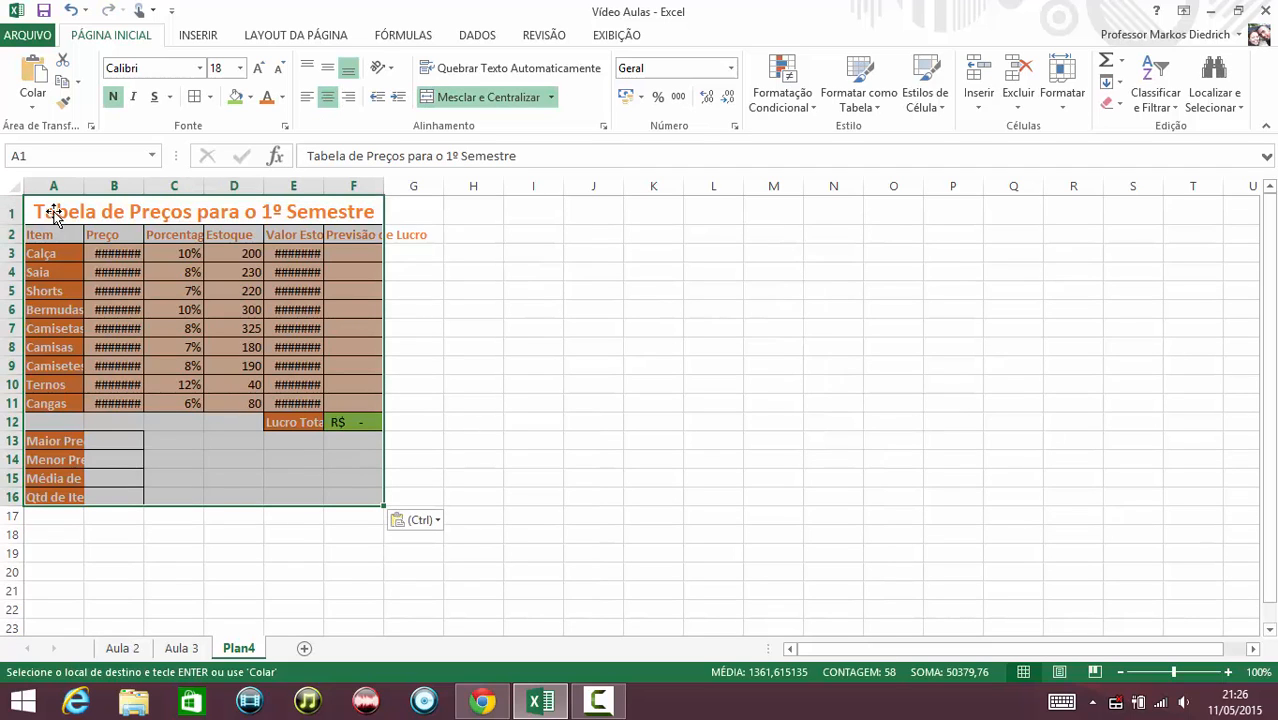
click(117, 285)
click(279, 272)
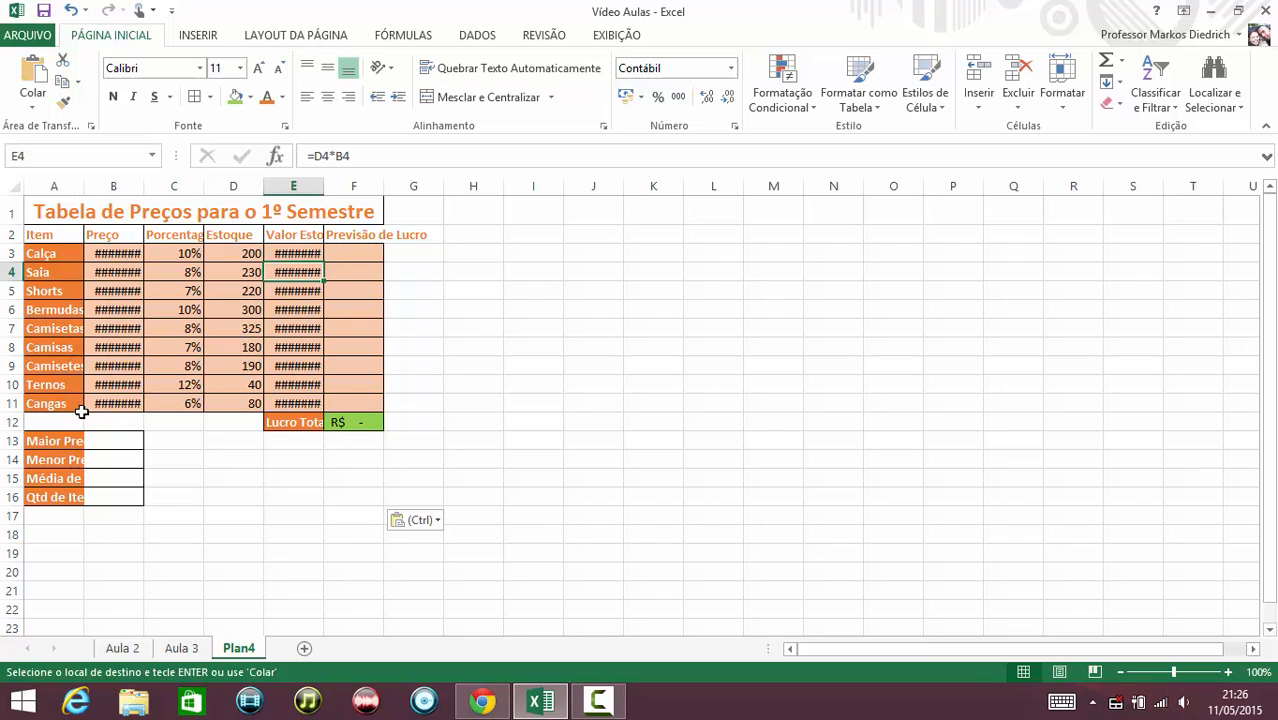
Auto-fit the widths of columns A through F to their contents.
double_click(84, 181)
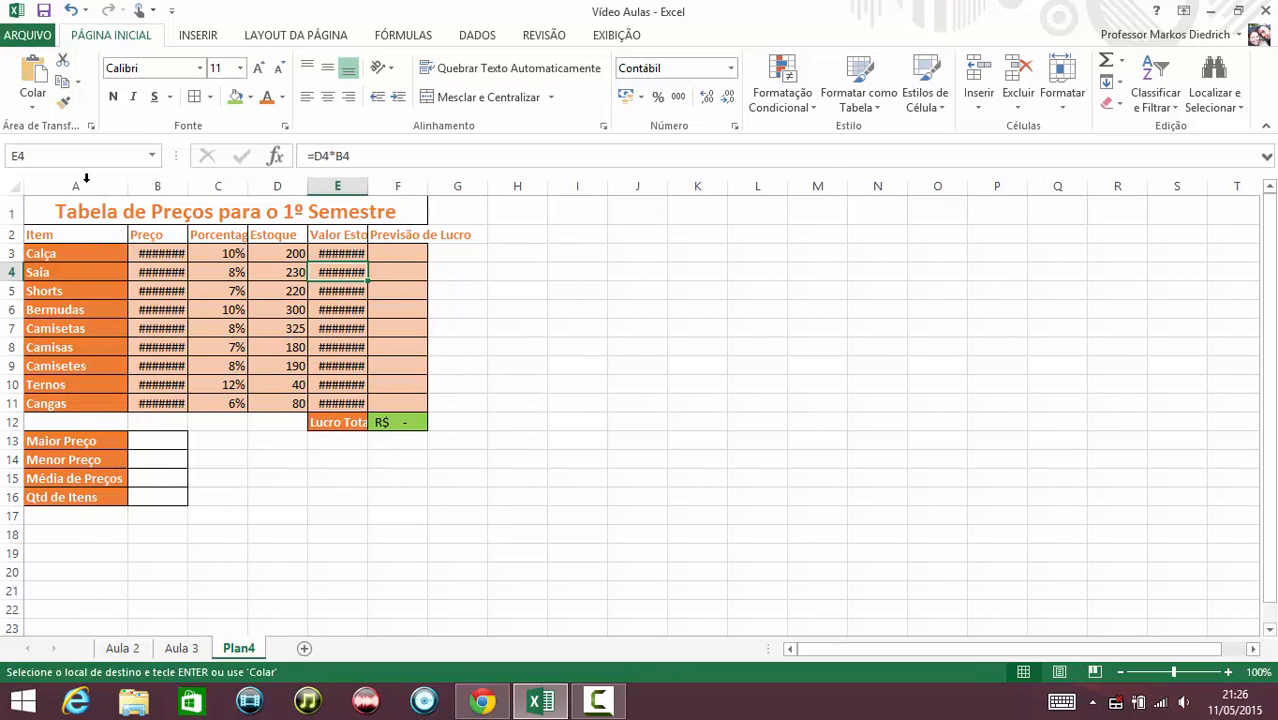
double_click(186, 188)
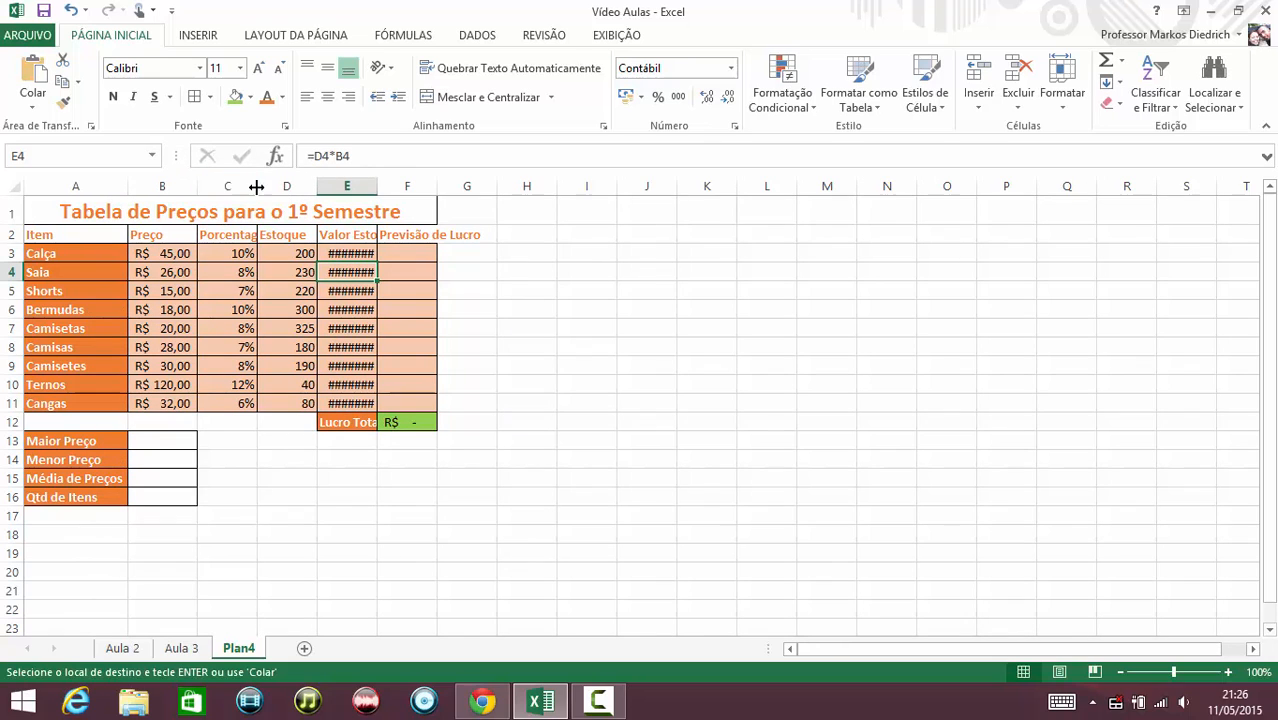
double_click(257, 186)
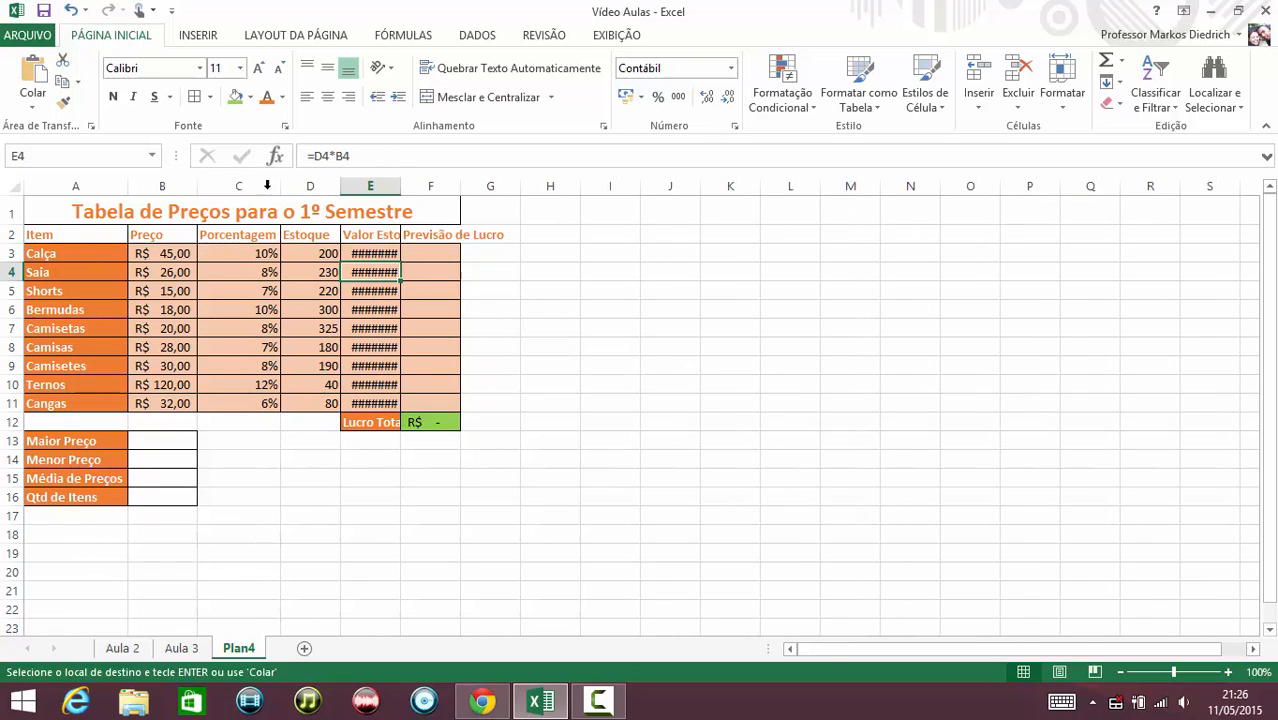
double_click(340, 186)
double_click(394, 186)
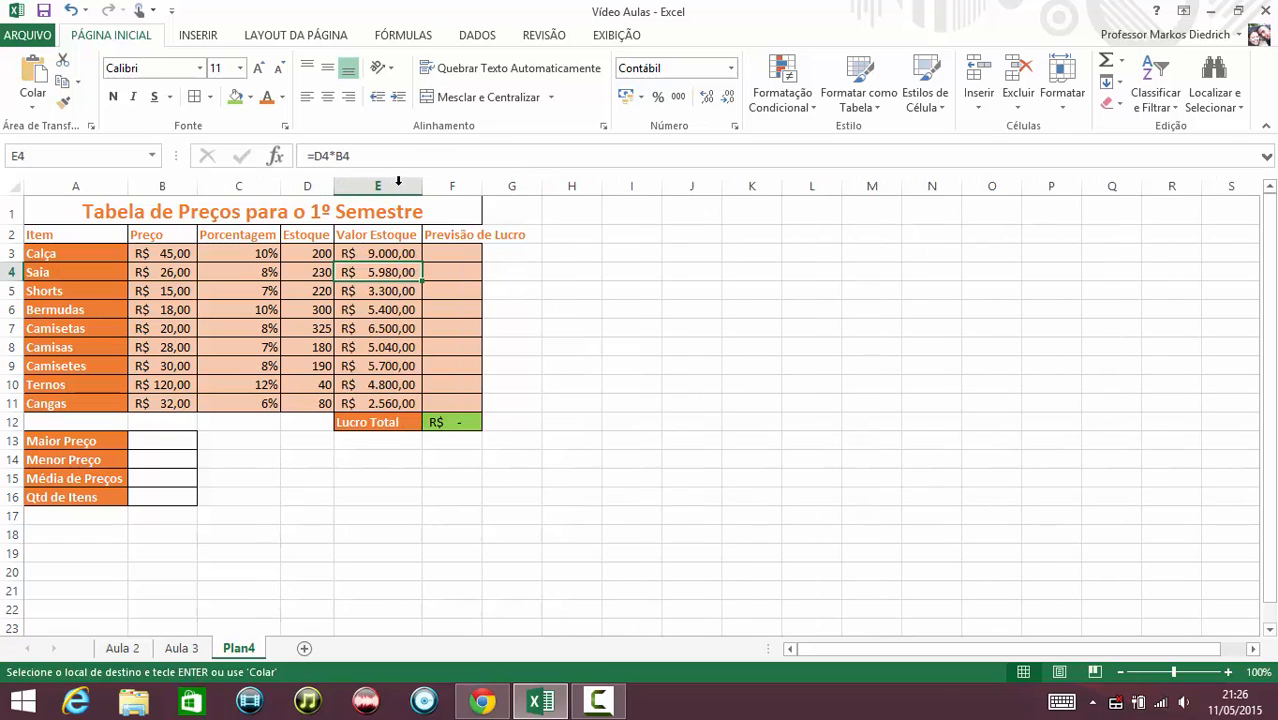
double_click(482, 186)
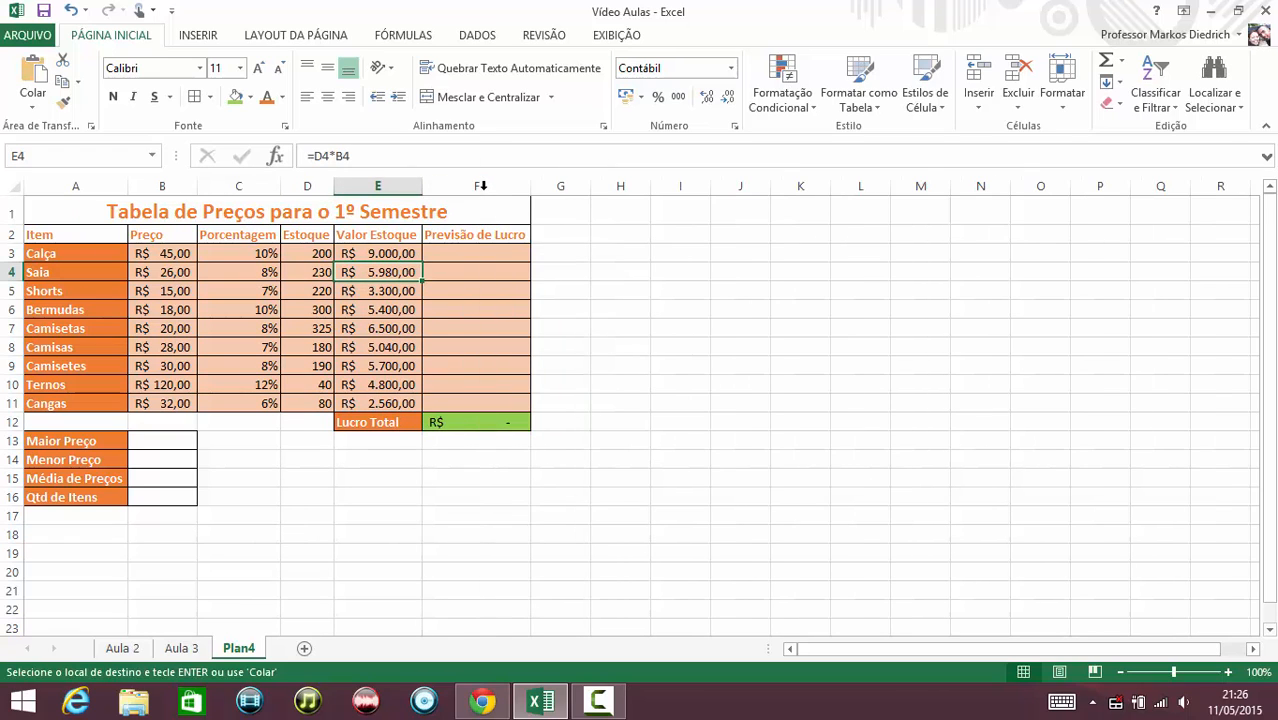
click(459, 253)
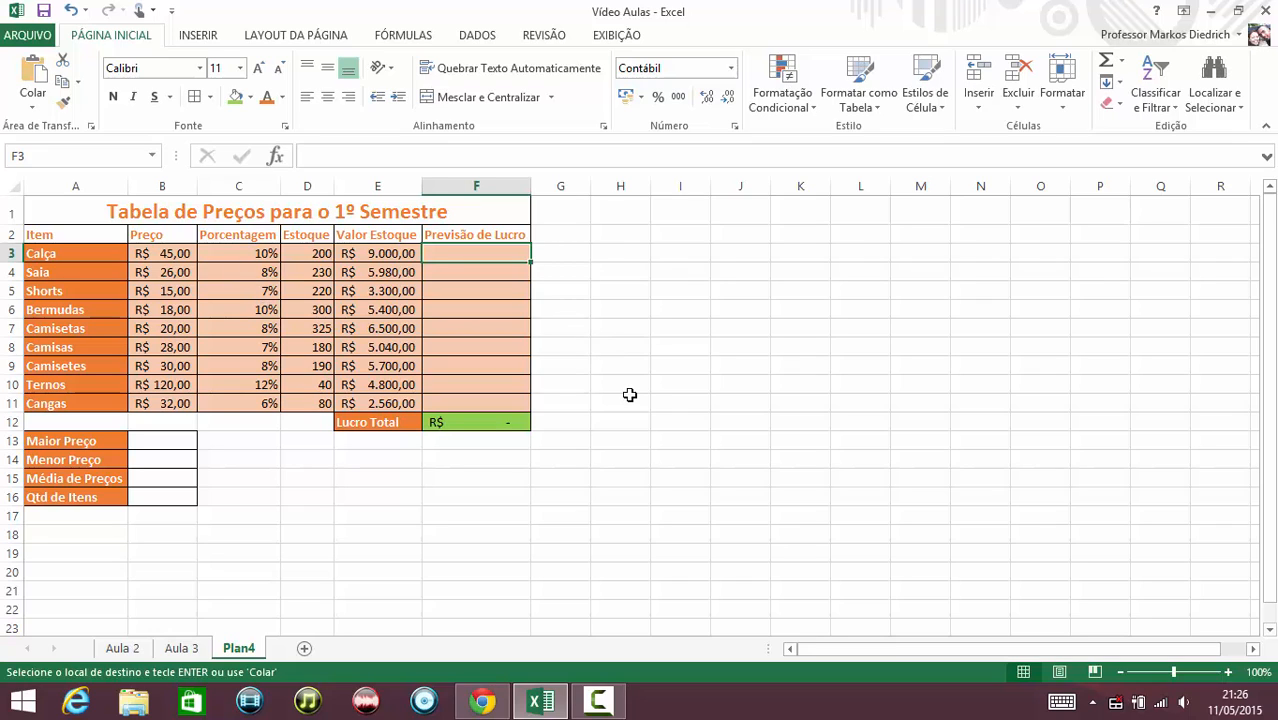
text(=)
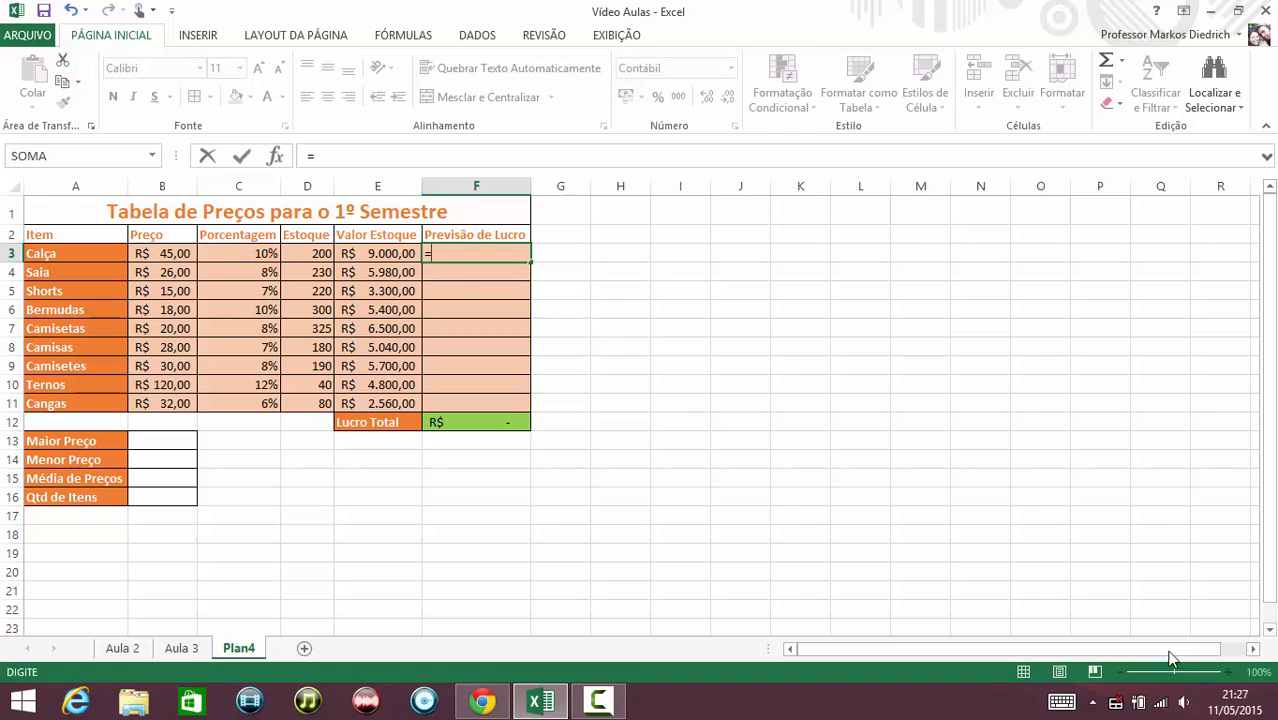
key(Escape)
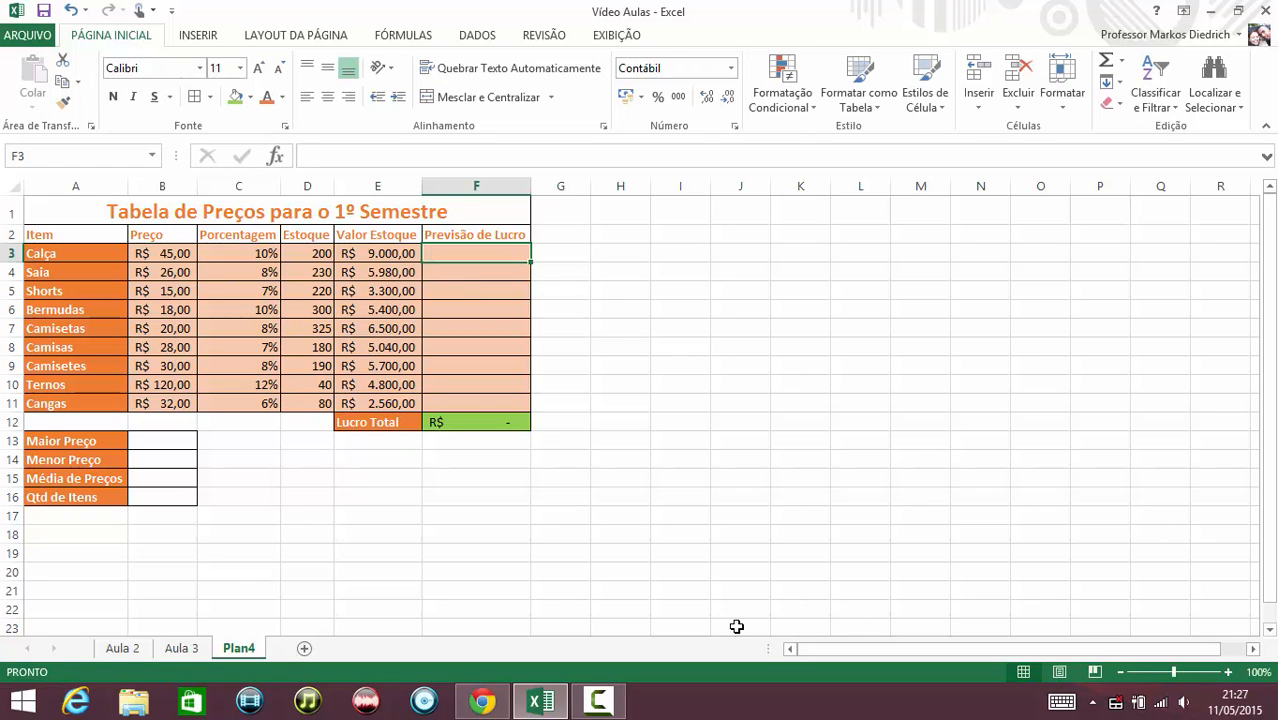
Auto-fit column B so the Ternos price displays fully.
click(1228, 673)
click(1228, 673)
click(1228, 673)
click(1228, 673)
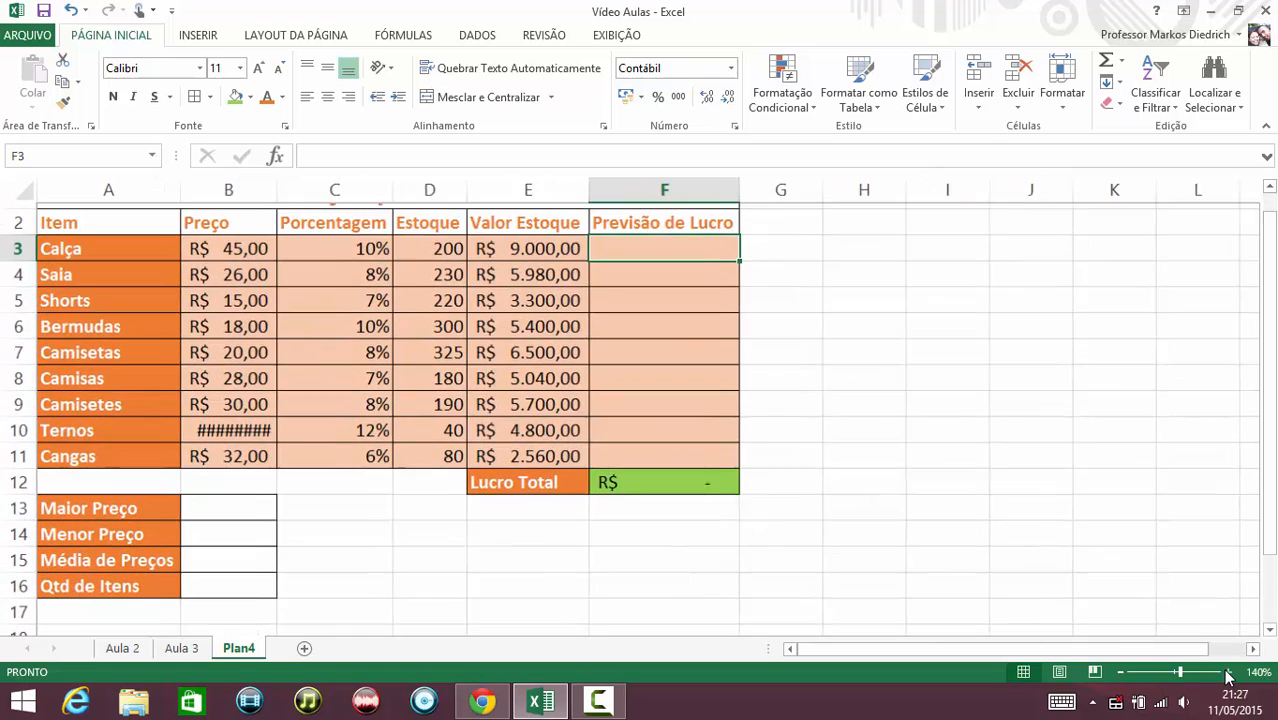
drag(1275, 290, 1273, 262)
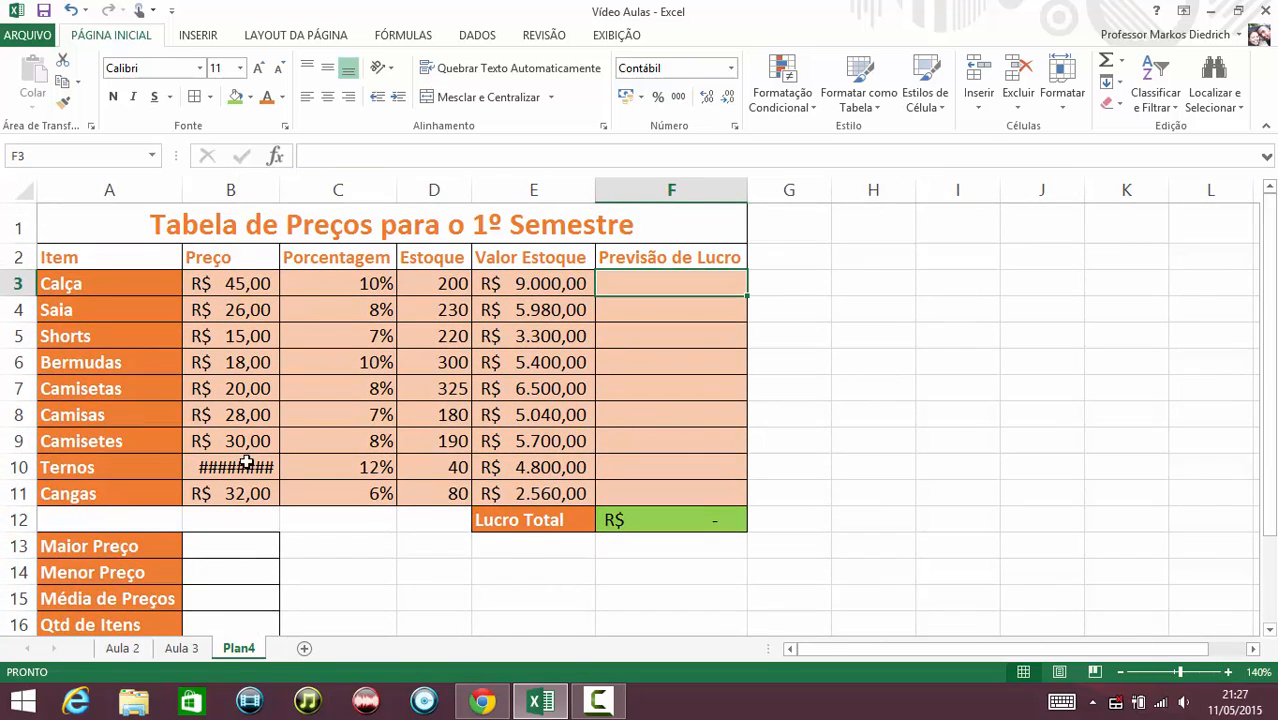
double_click(279, 195)
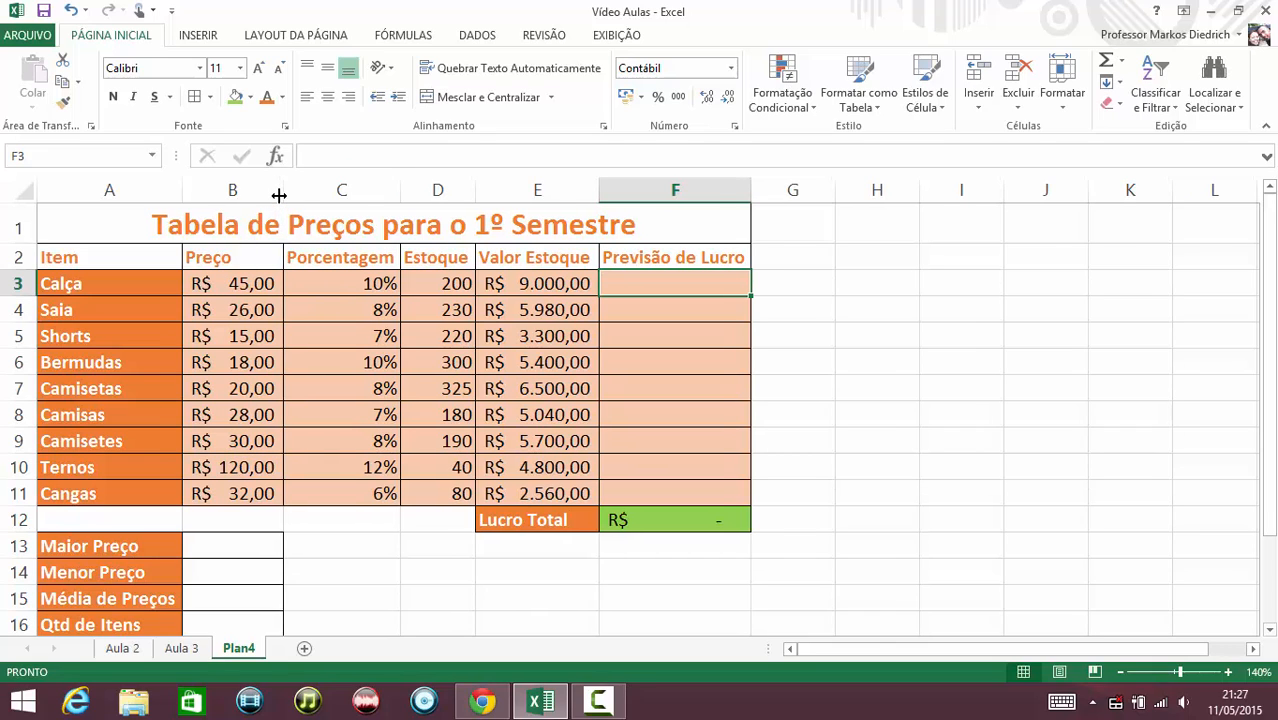
Enter the formula =E3*C3 in F3 to calculate the Calça profit forecast.
text(=)
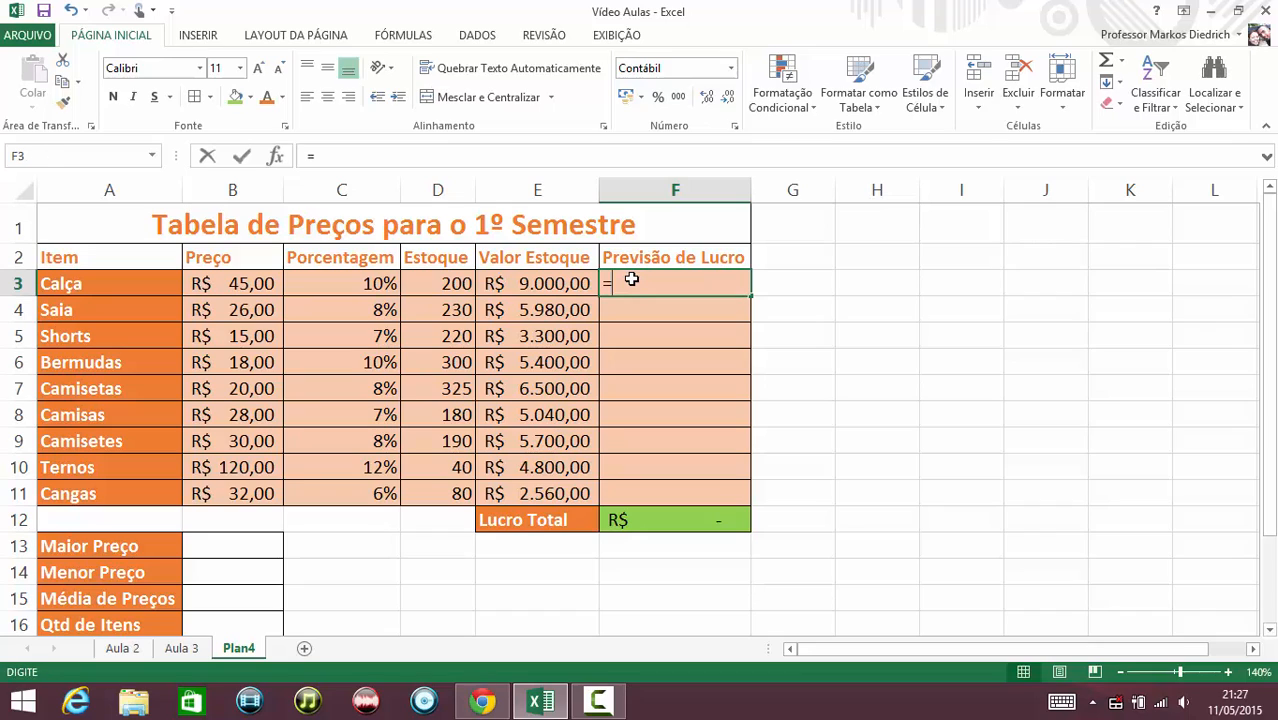
click(555, 283)
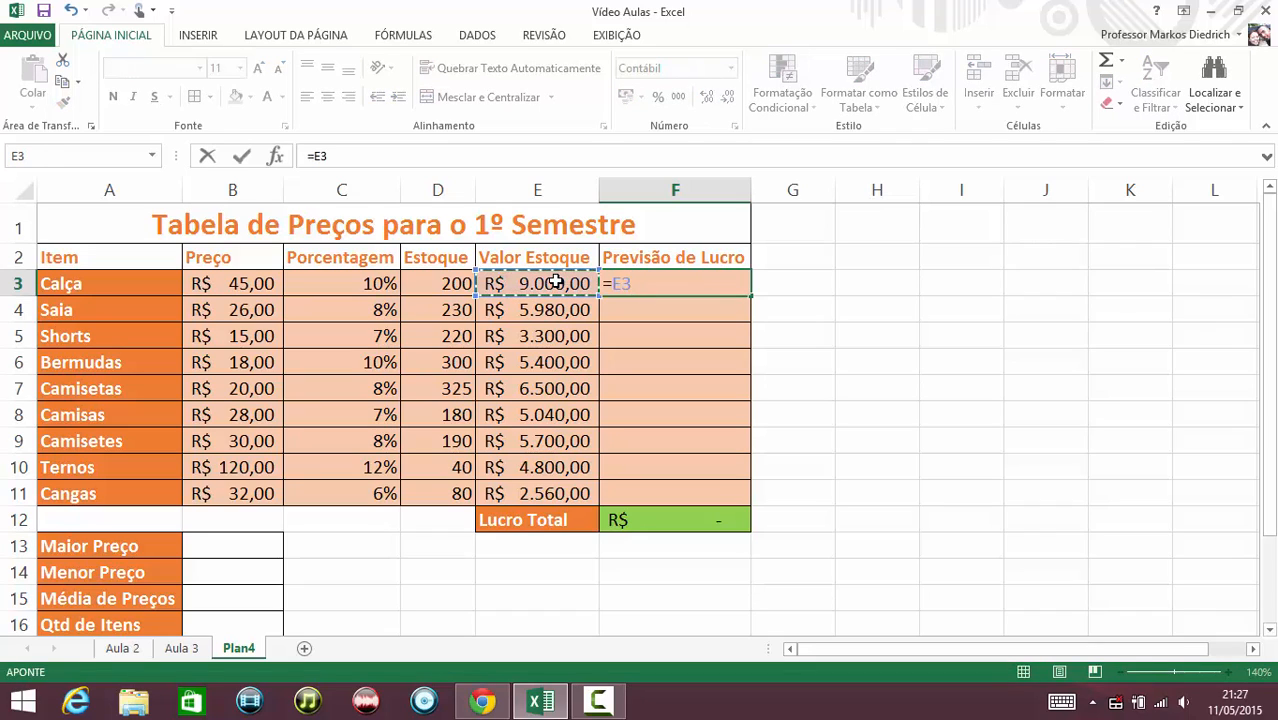
text(*)
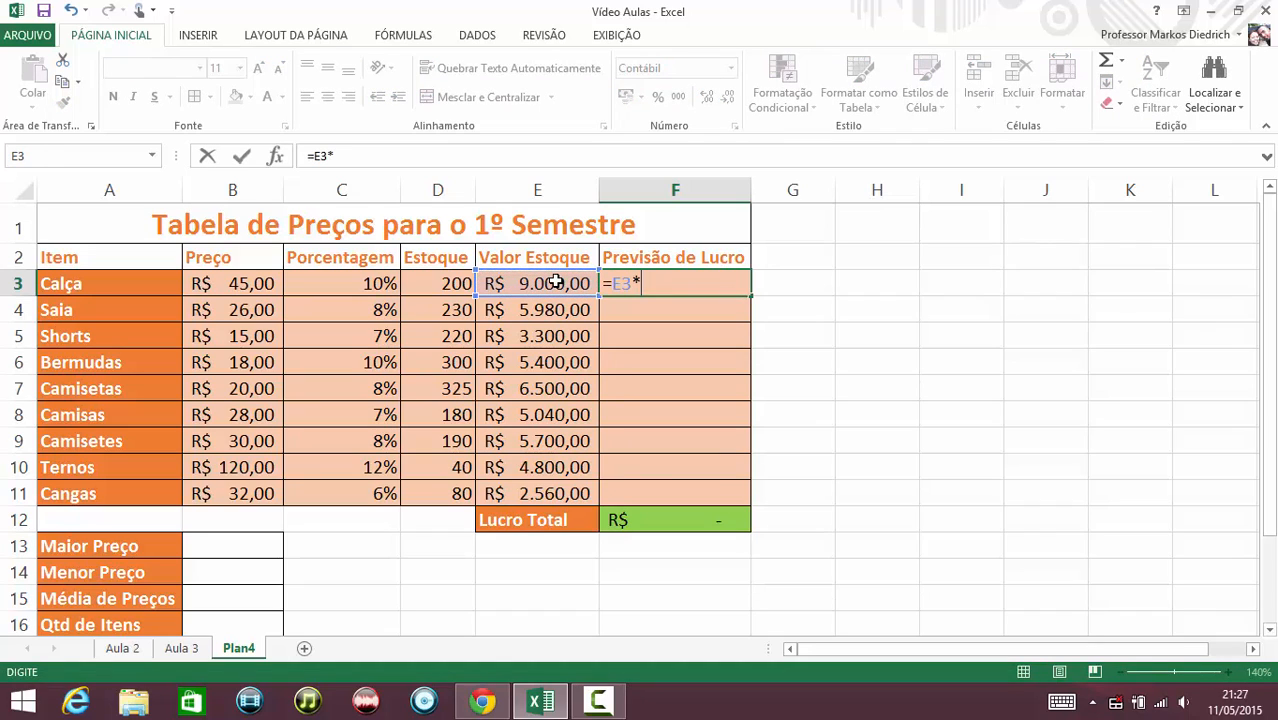
click(327, 276)
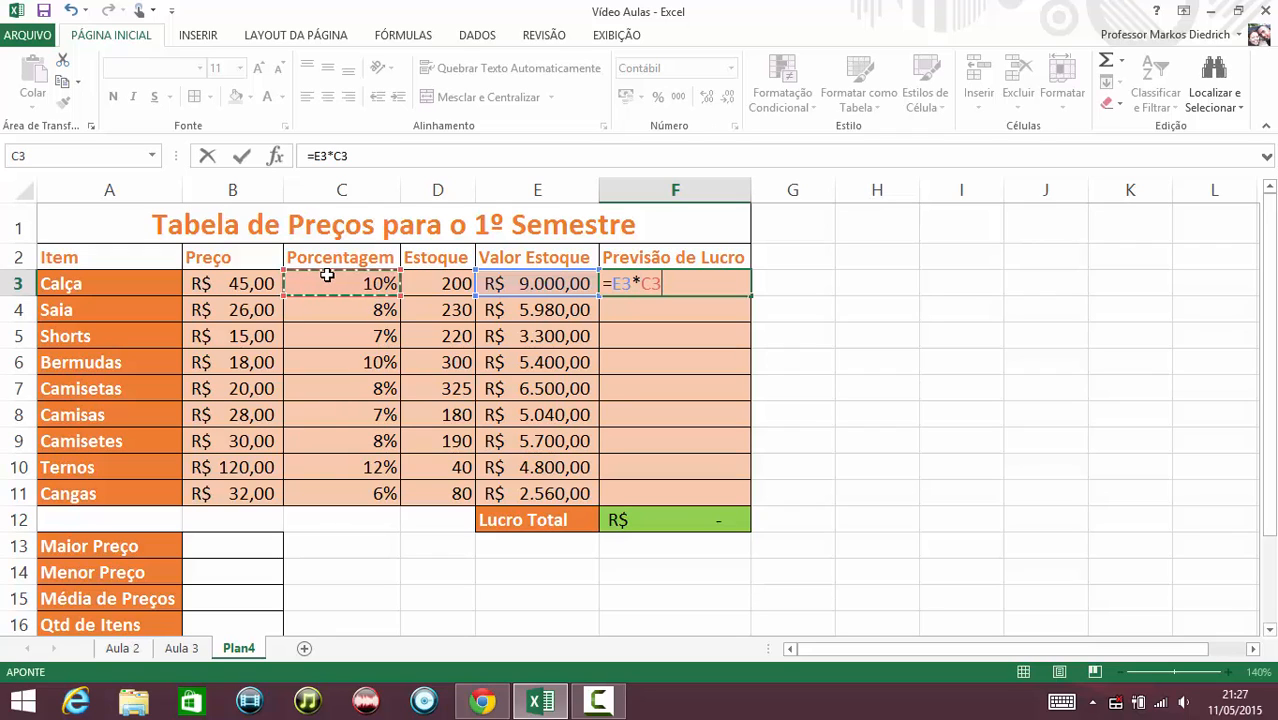
key(Return)
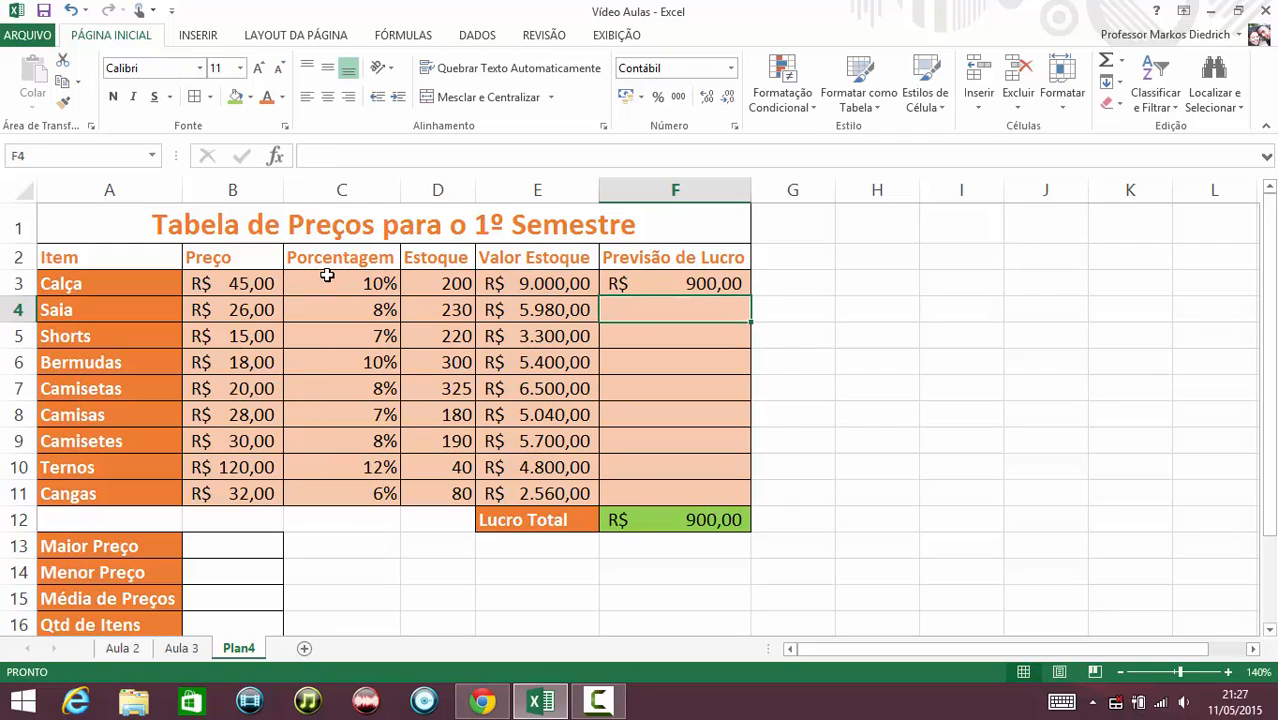
Inspect the formulas in the Lucro Total cell F12 and in F3.
click(684, 520)
double_click(688, 520)
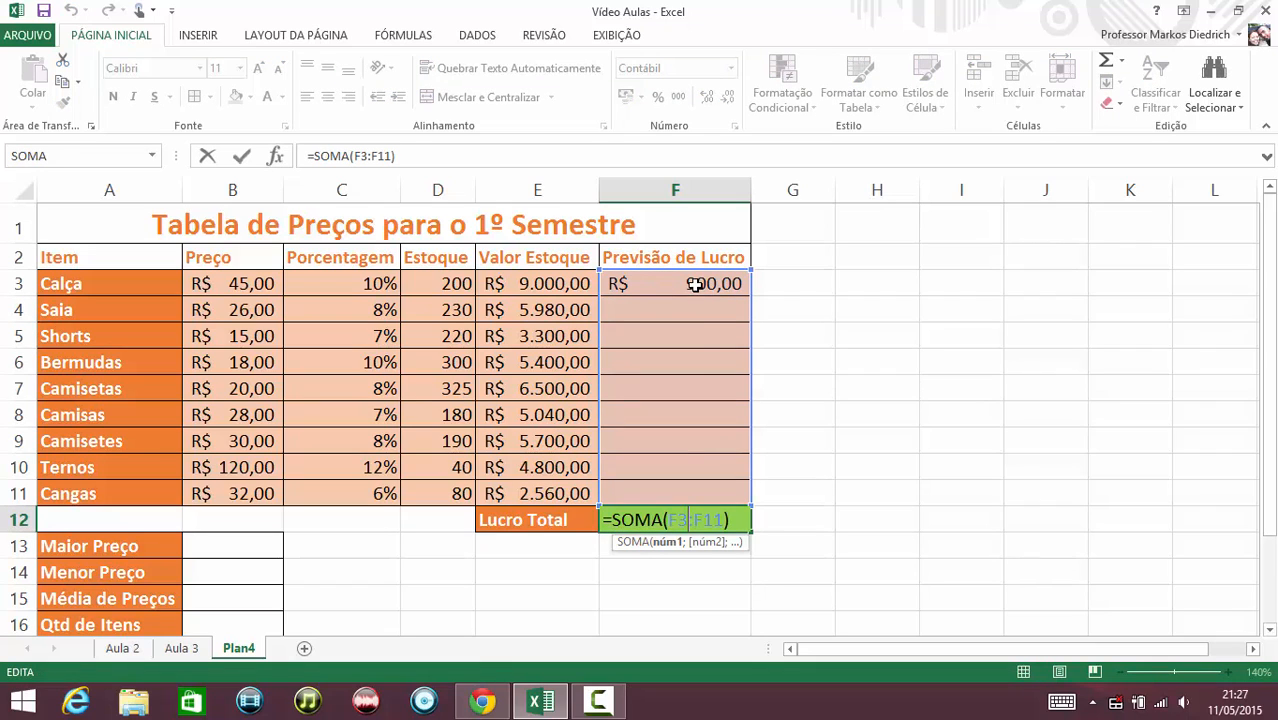
key(Return)
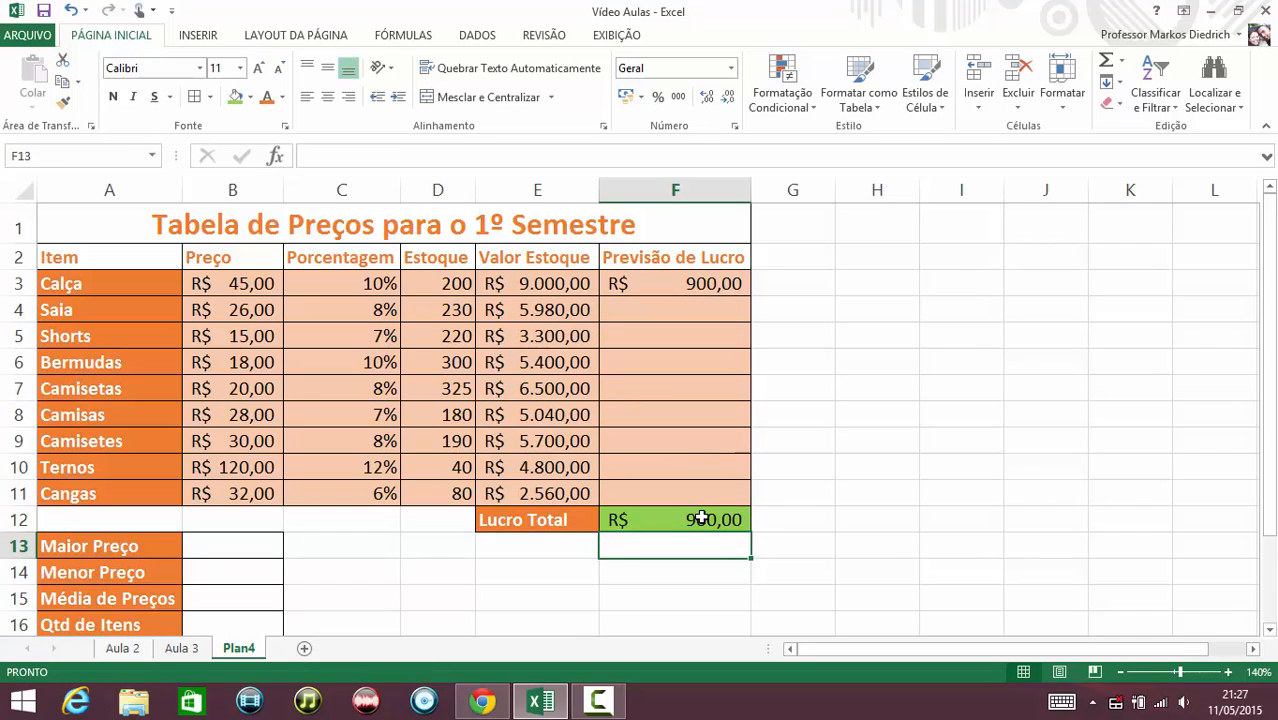
double_click(672, 283)
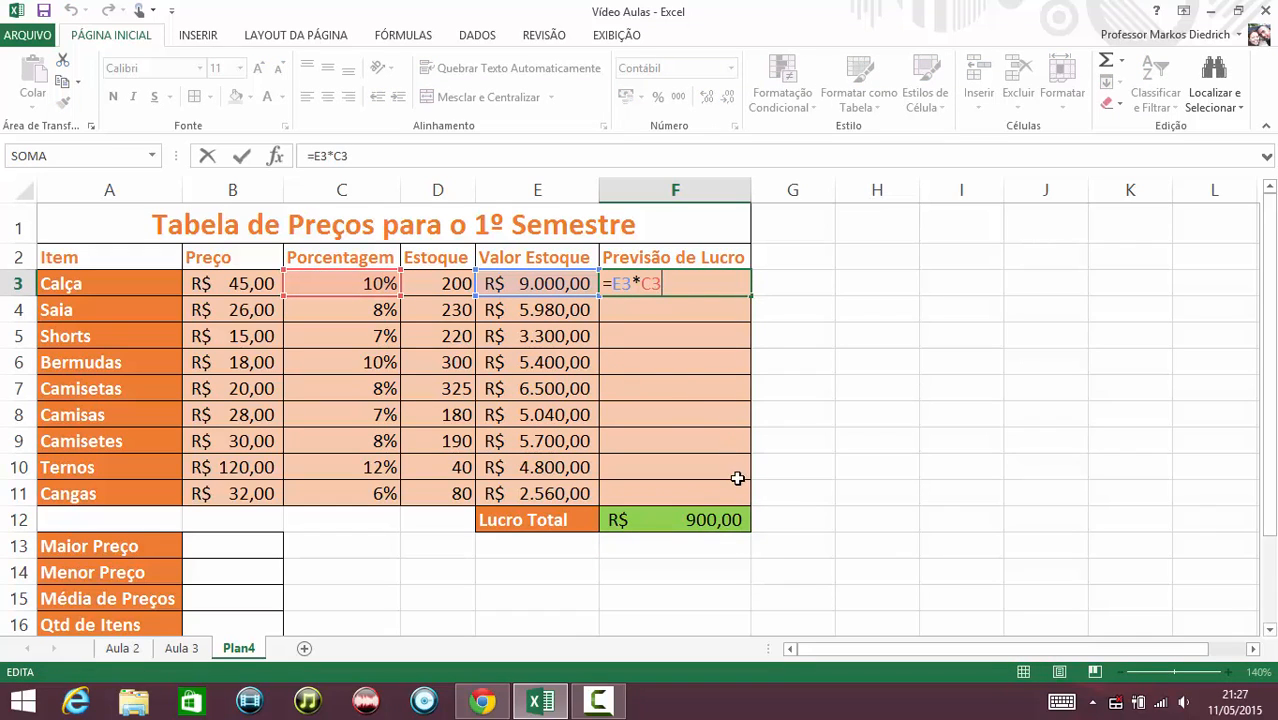
key(Return)
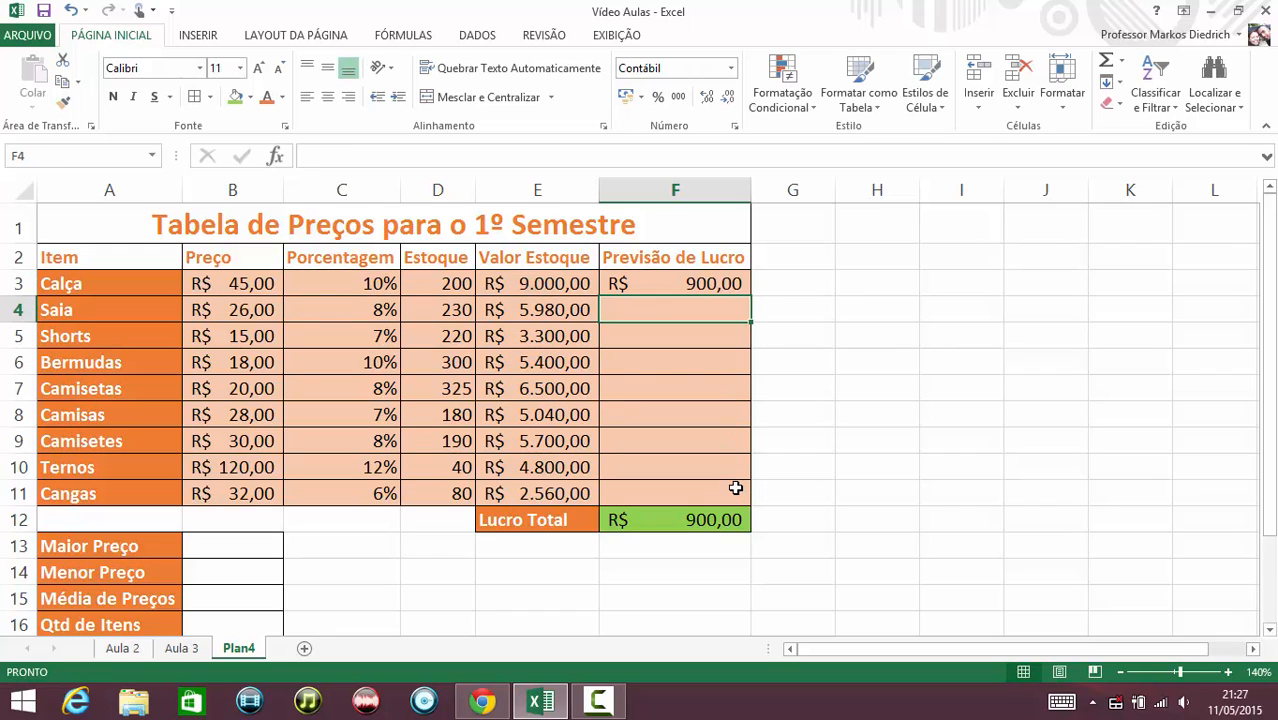
Fill the F3 profit formula down through F11.
click(676, 283)
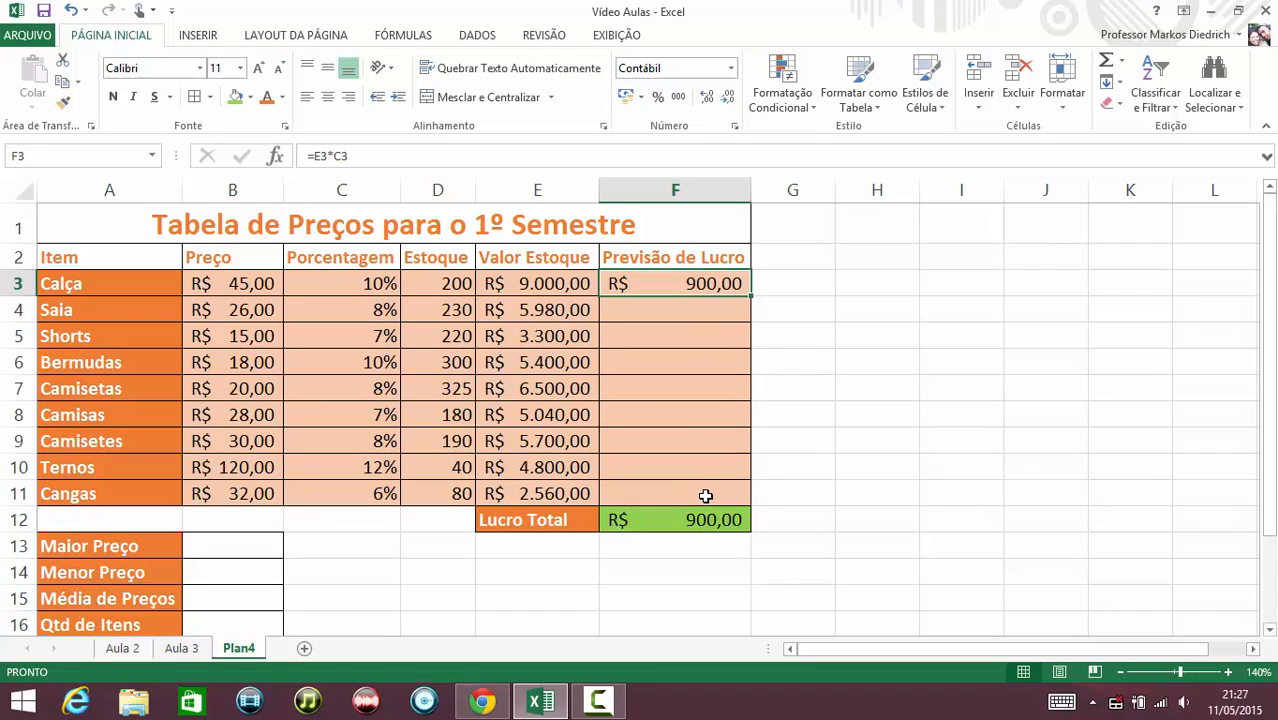
double_click(750, 295)
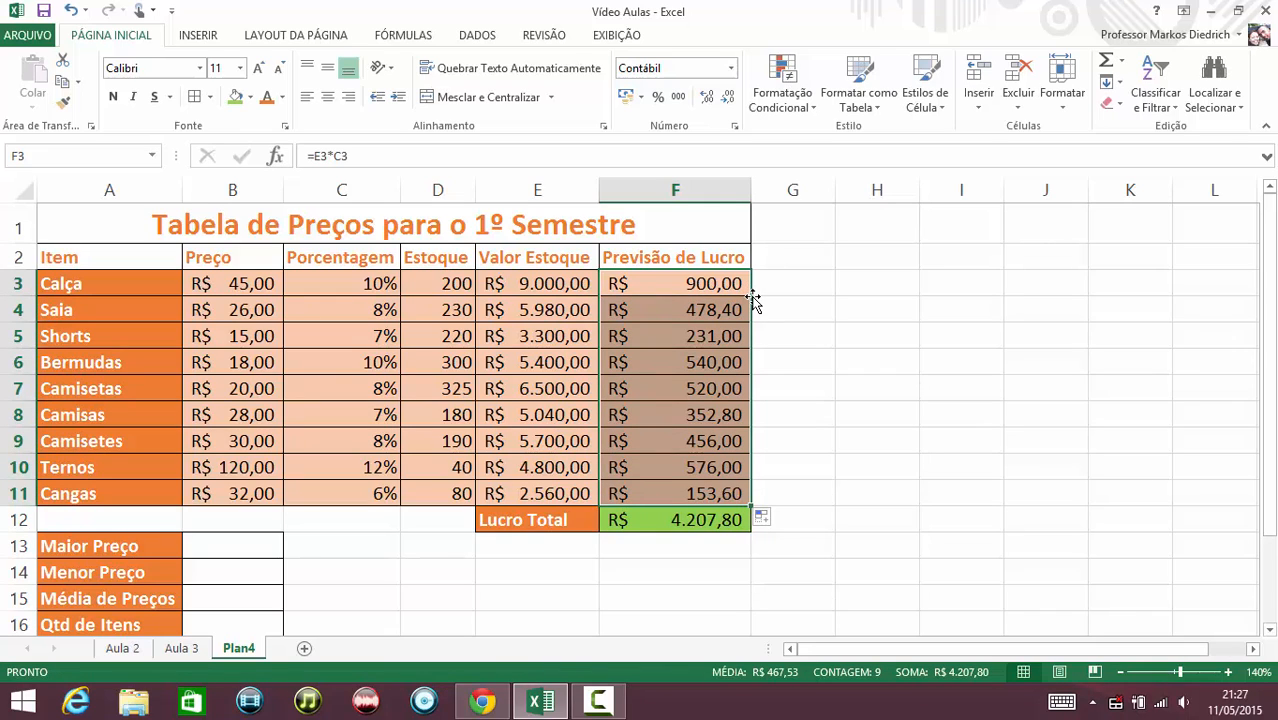
Enter =maximo(B3:B11) in B13 to get the highest price.
click(206, 545)
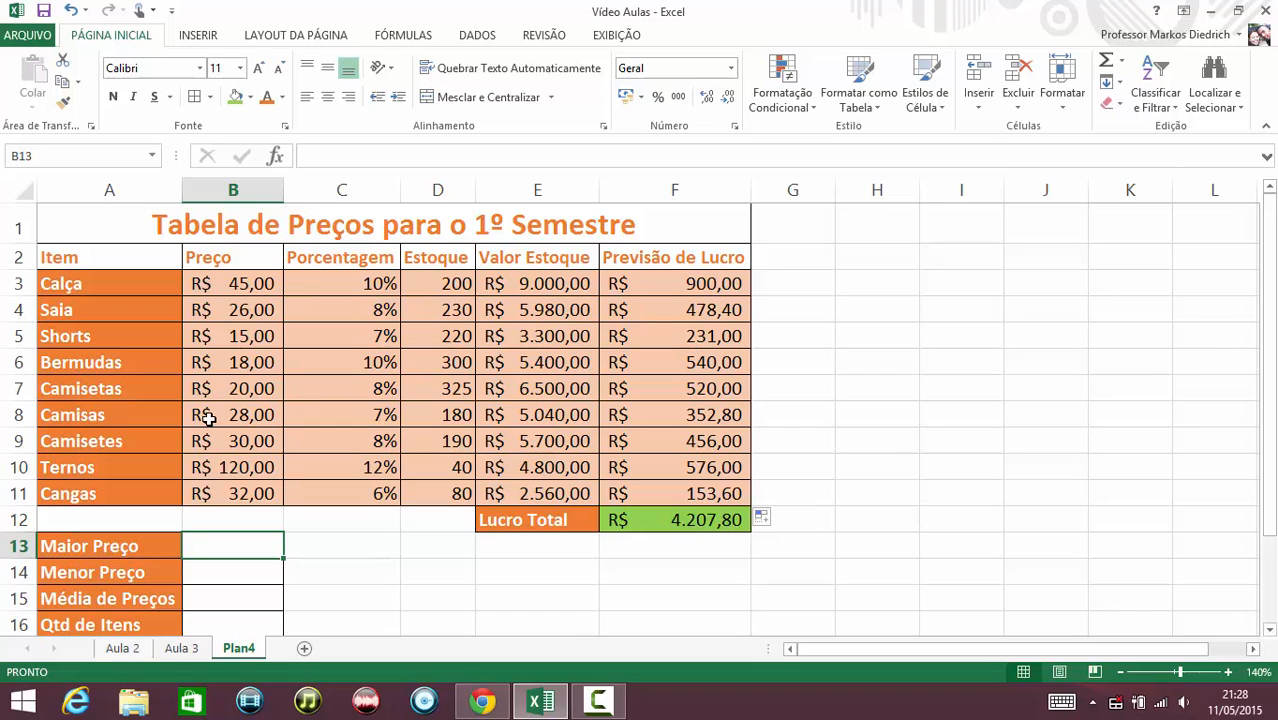
text(=)
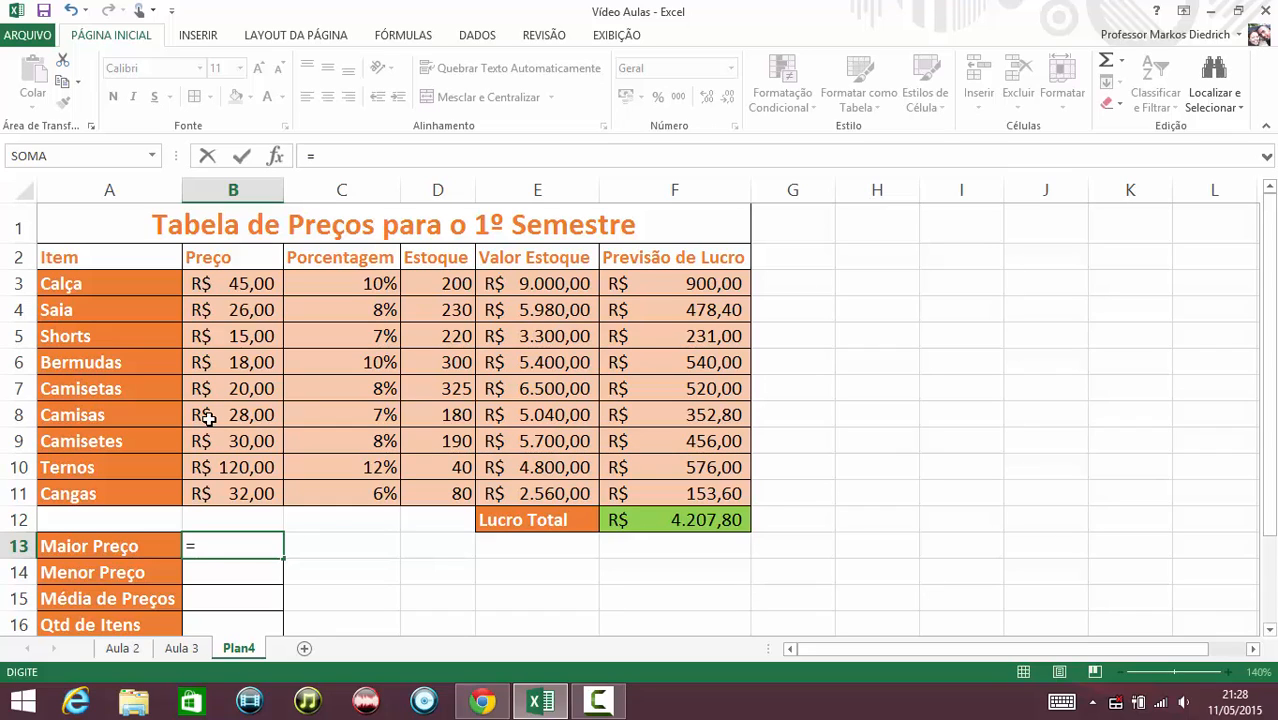
text(maximo)
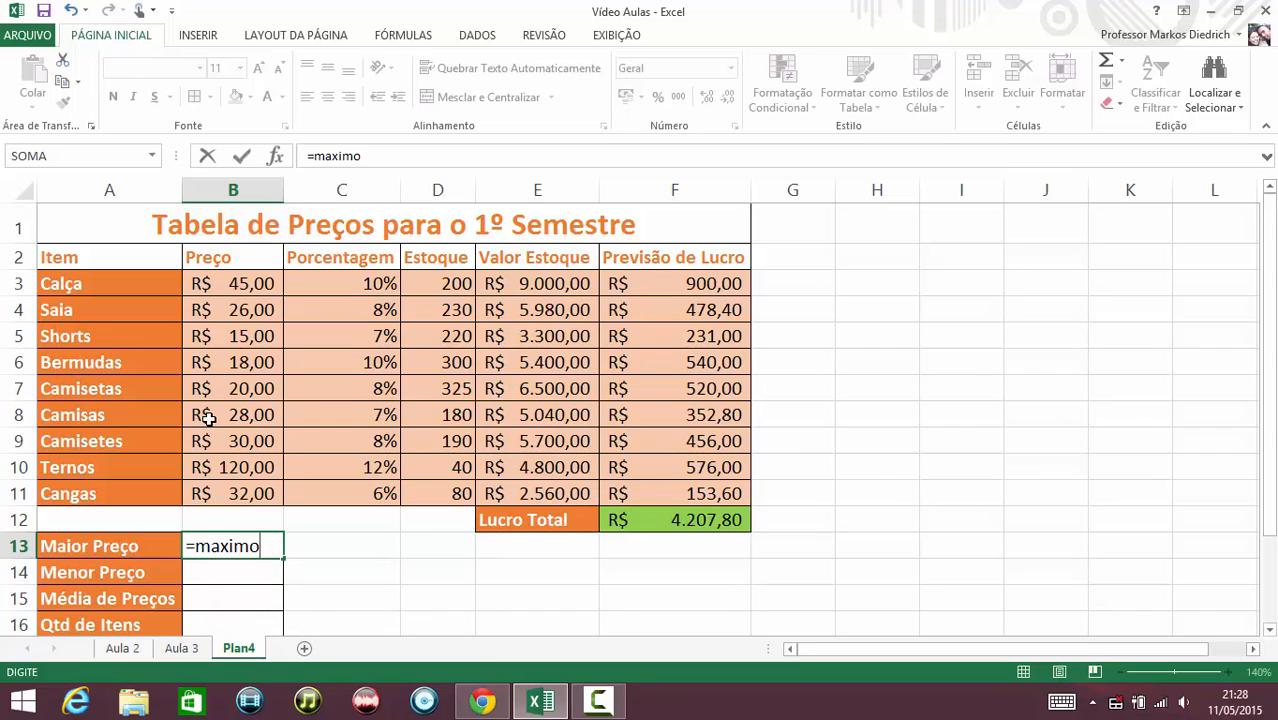
text(()
click(230, 287)
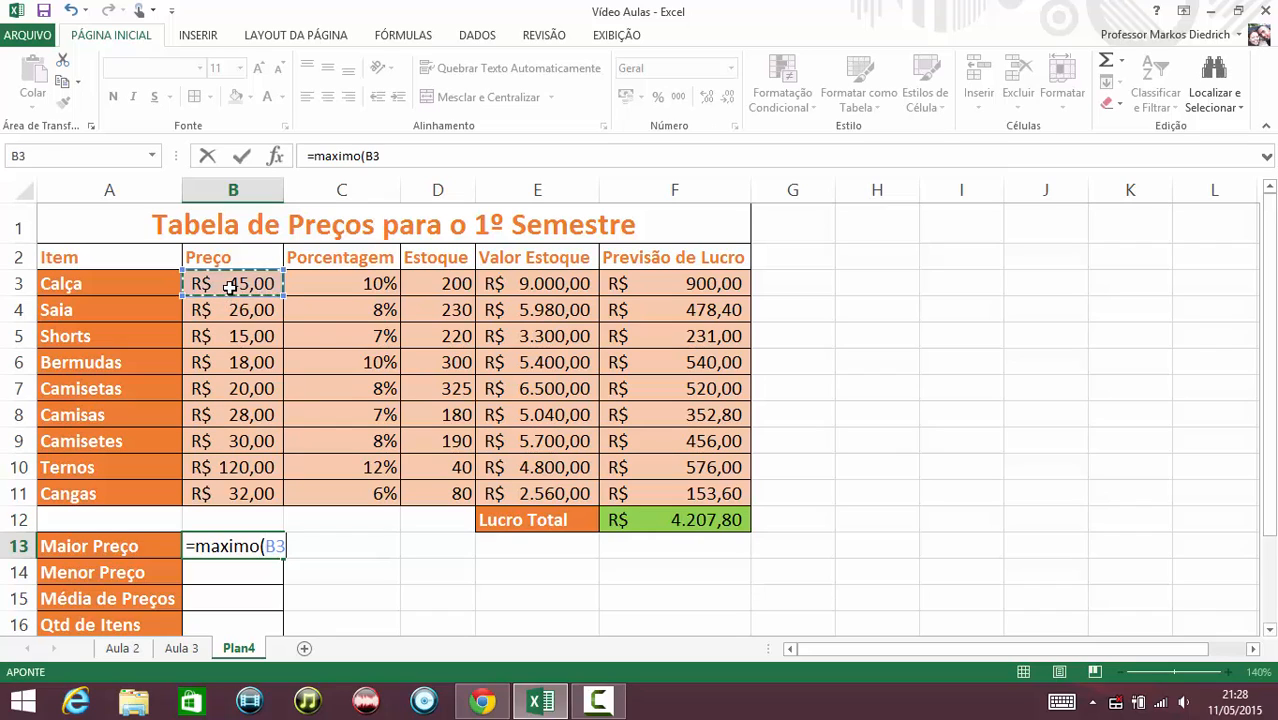
drag(230, 297, 240, 493)
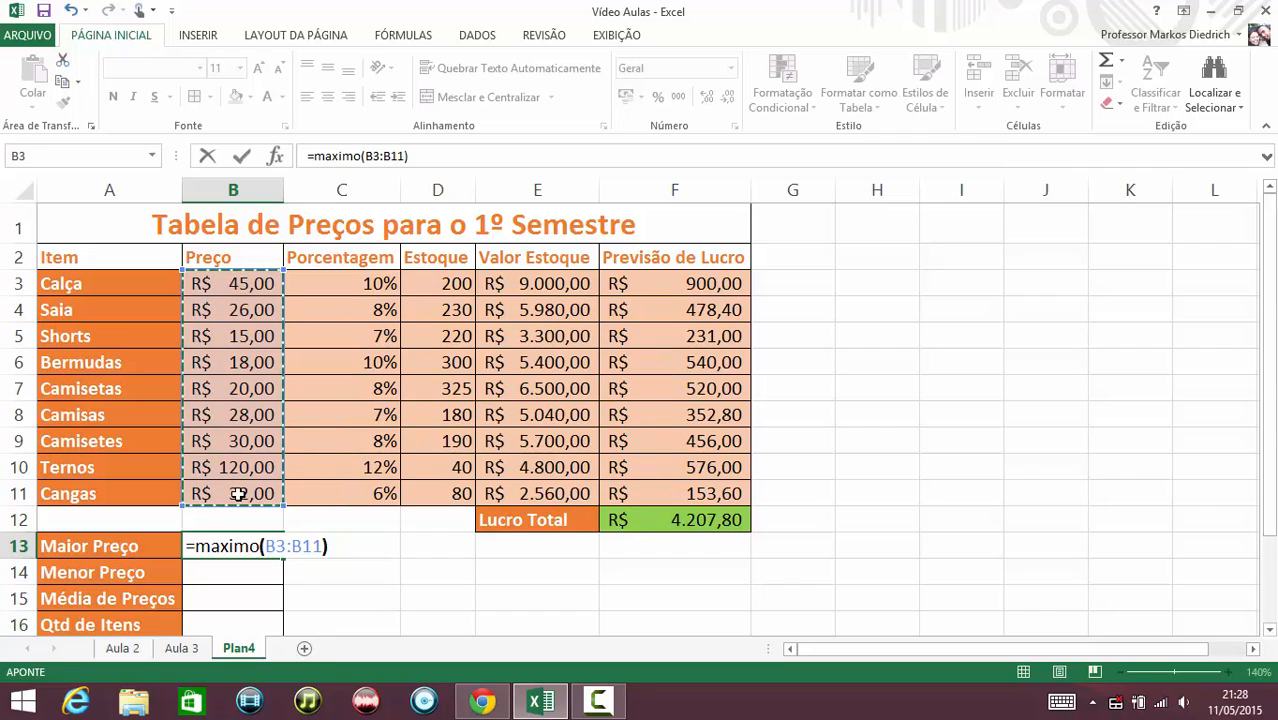
text())
key(Return)
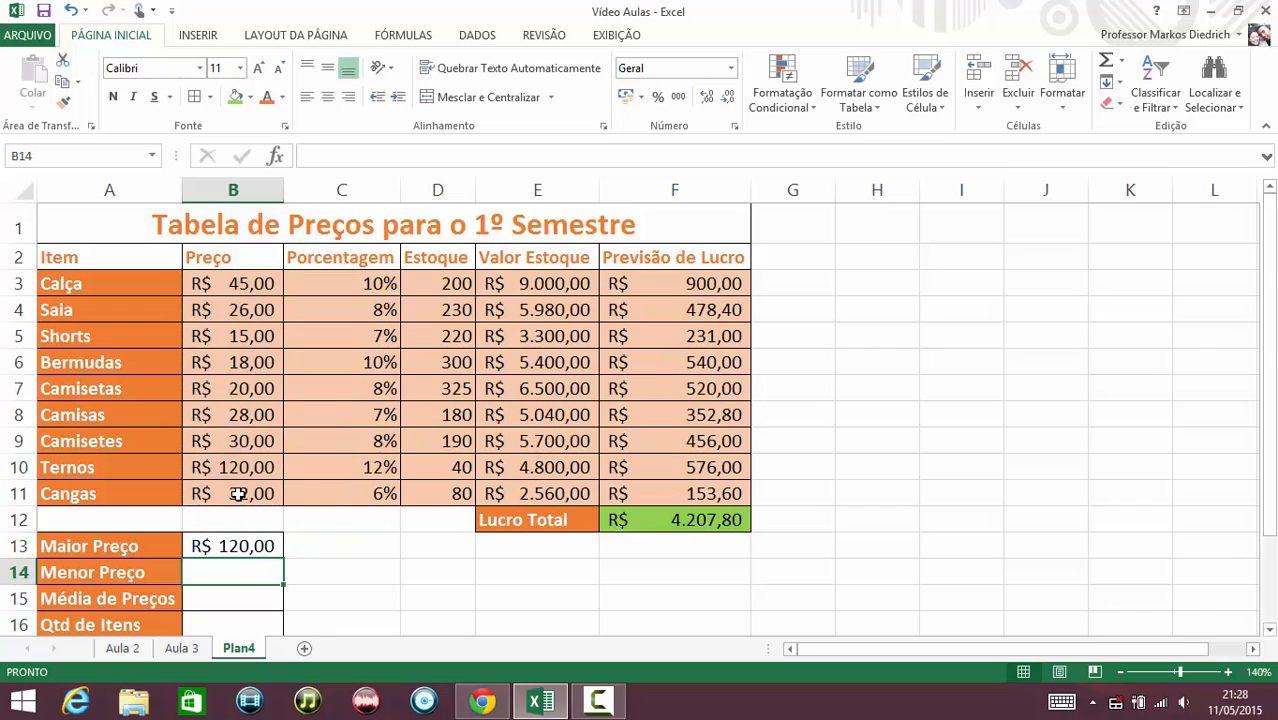
Change the Ternos price in B10 to 10.
click(221, 467)
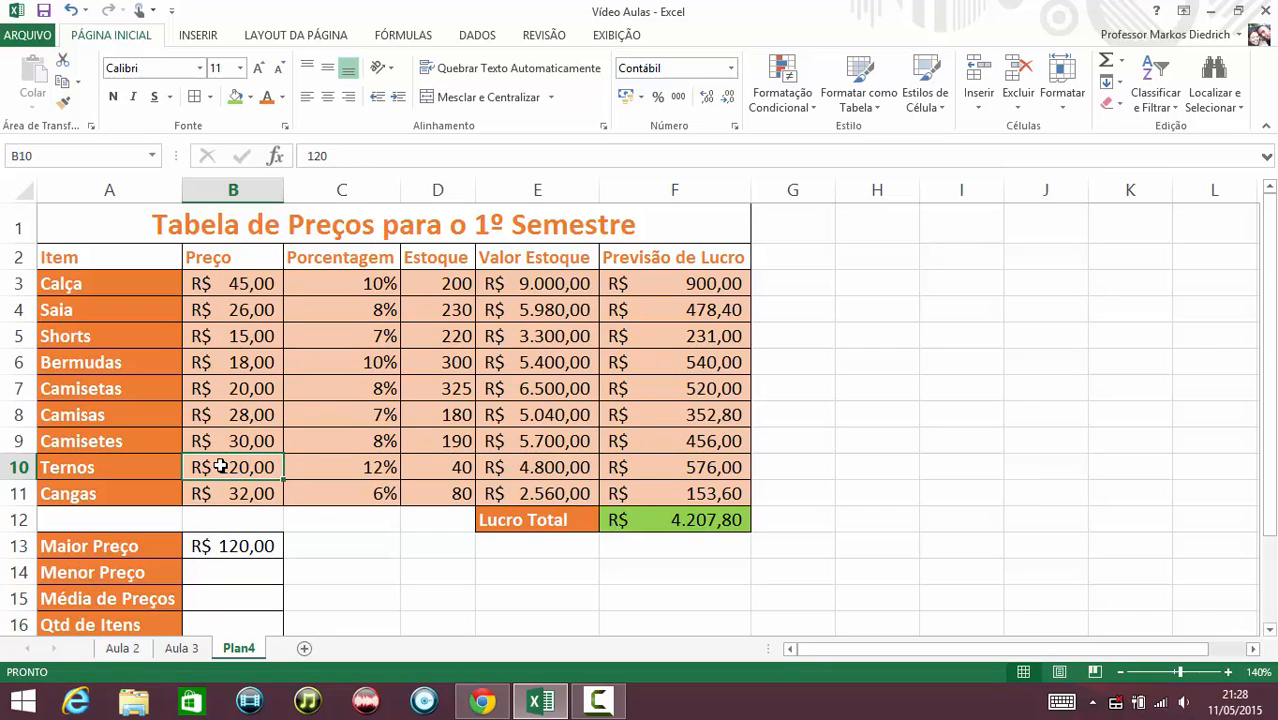
key(Delete)
text(10)
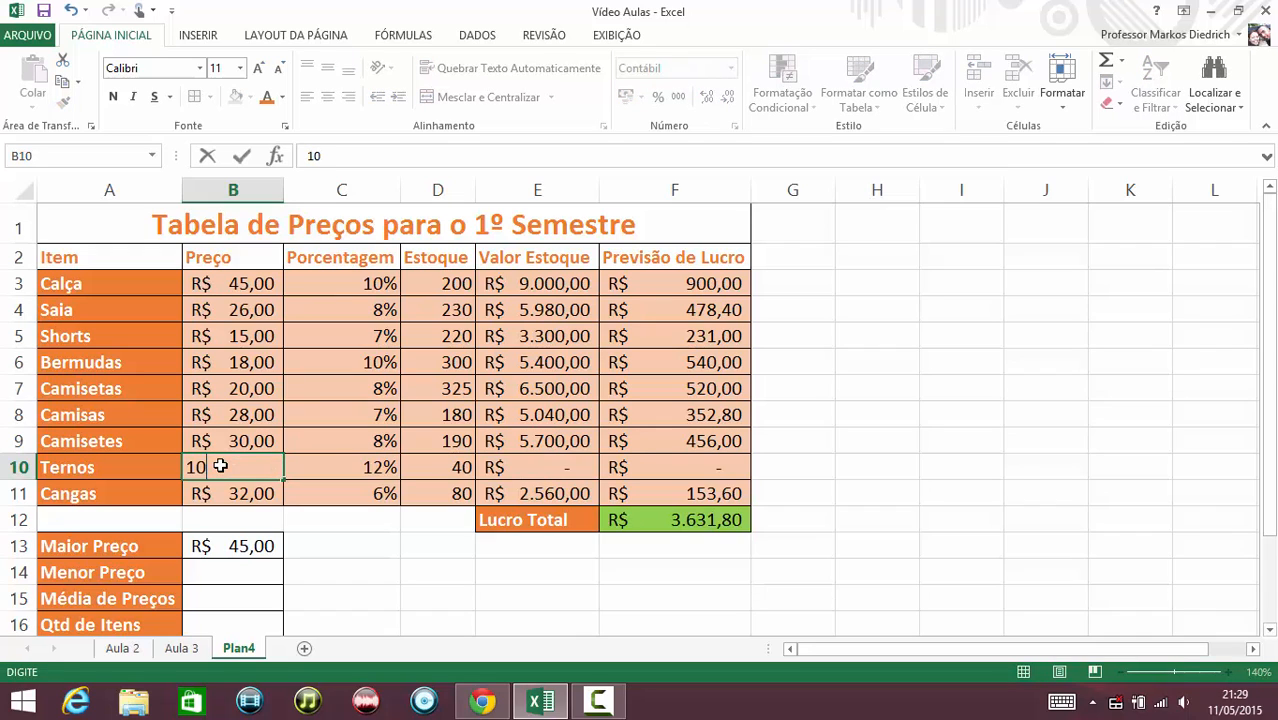
key(Return)
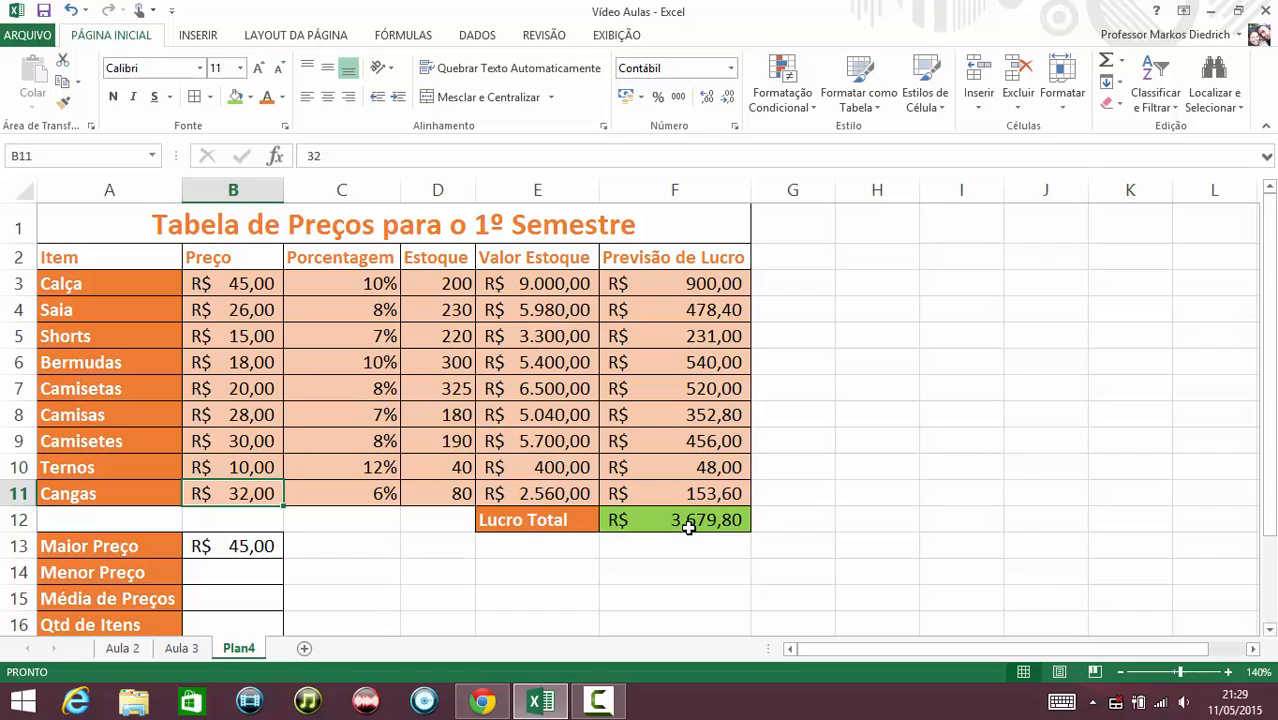
Set the Ternos price in B10 back to 120.
key(Up)
key(Delete)
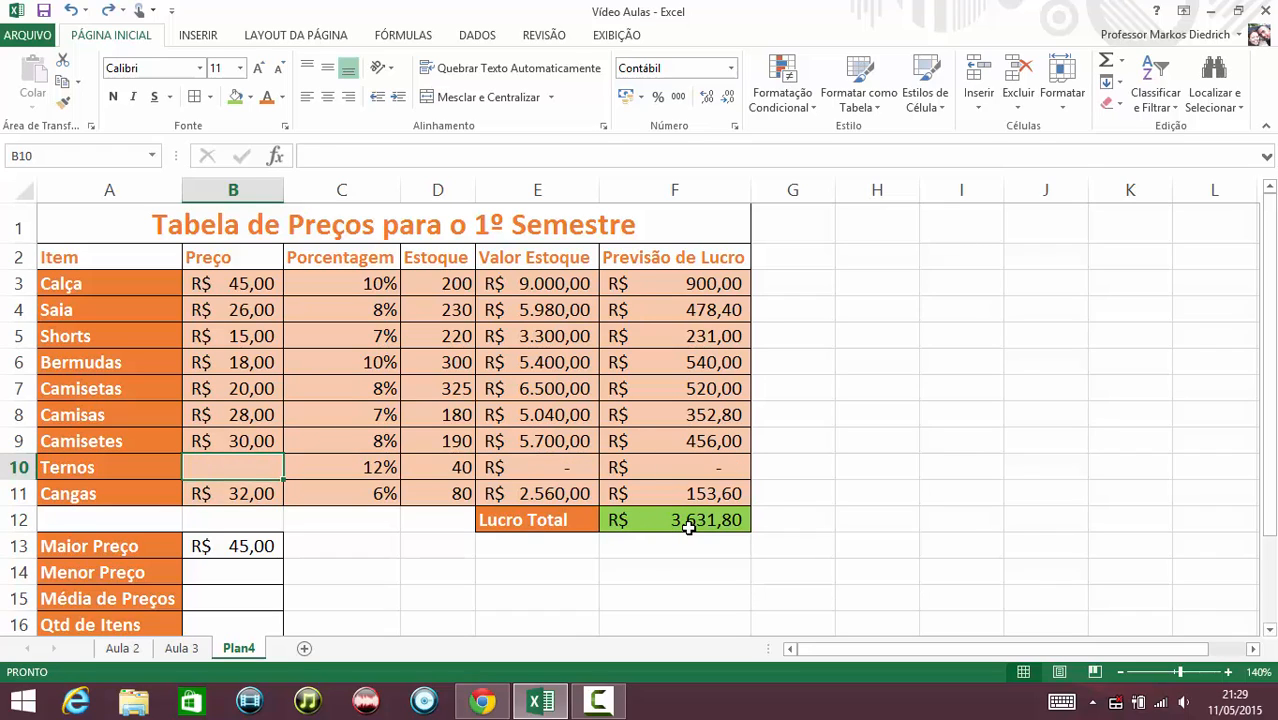
text(120)
key(ctrl+Return)
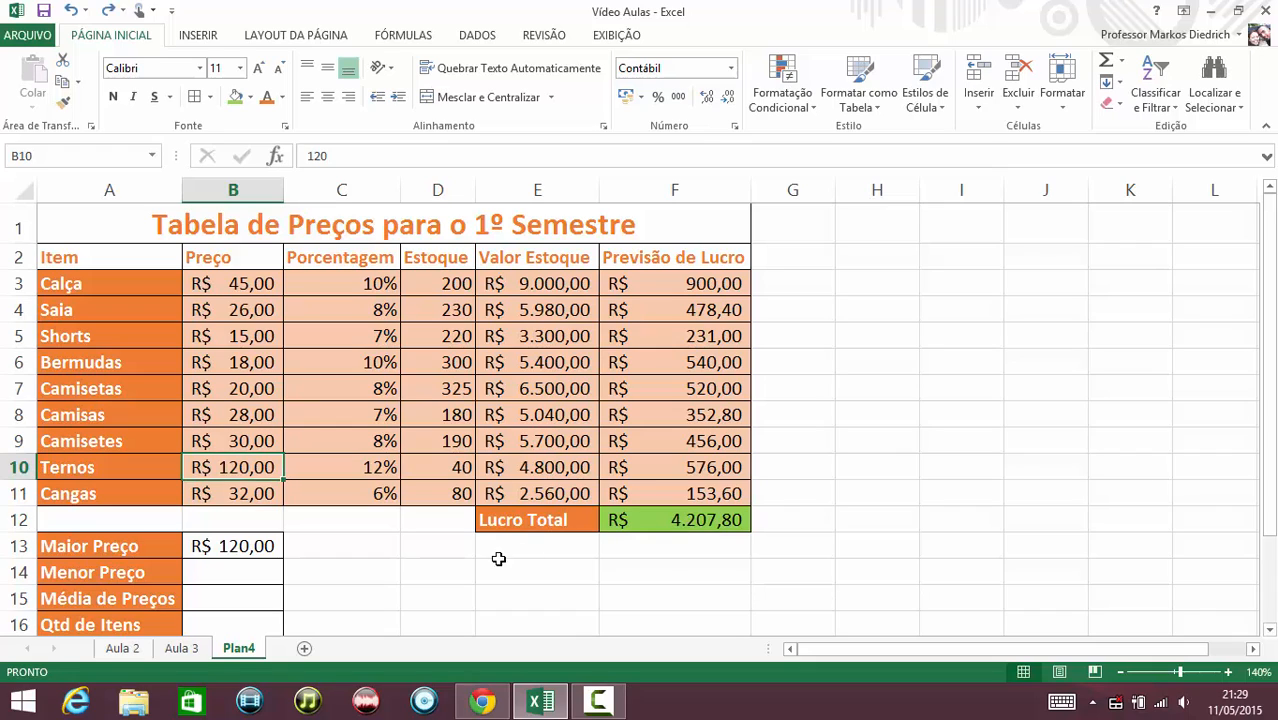
Enter =minimo(B3:B11) in B14 to get the lowest price.
click(195, 572)
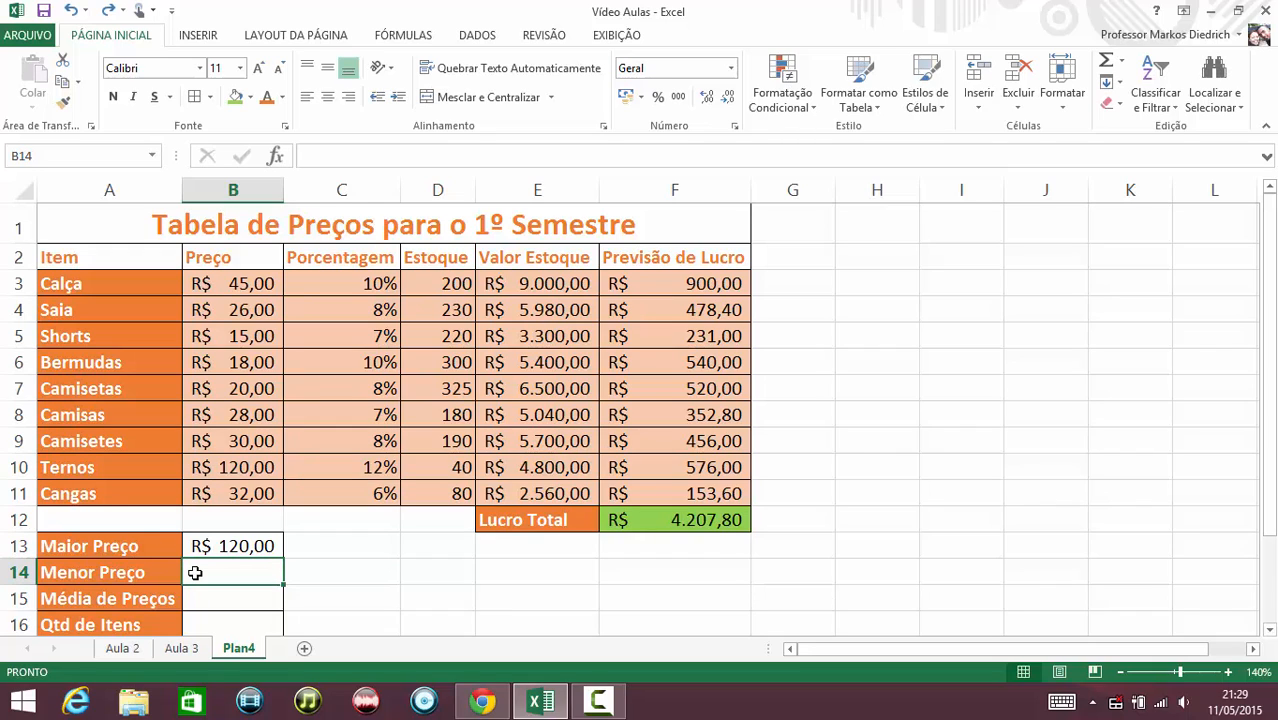
text(=)
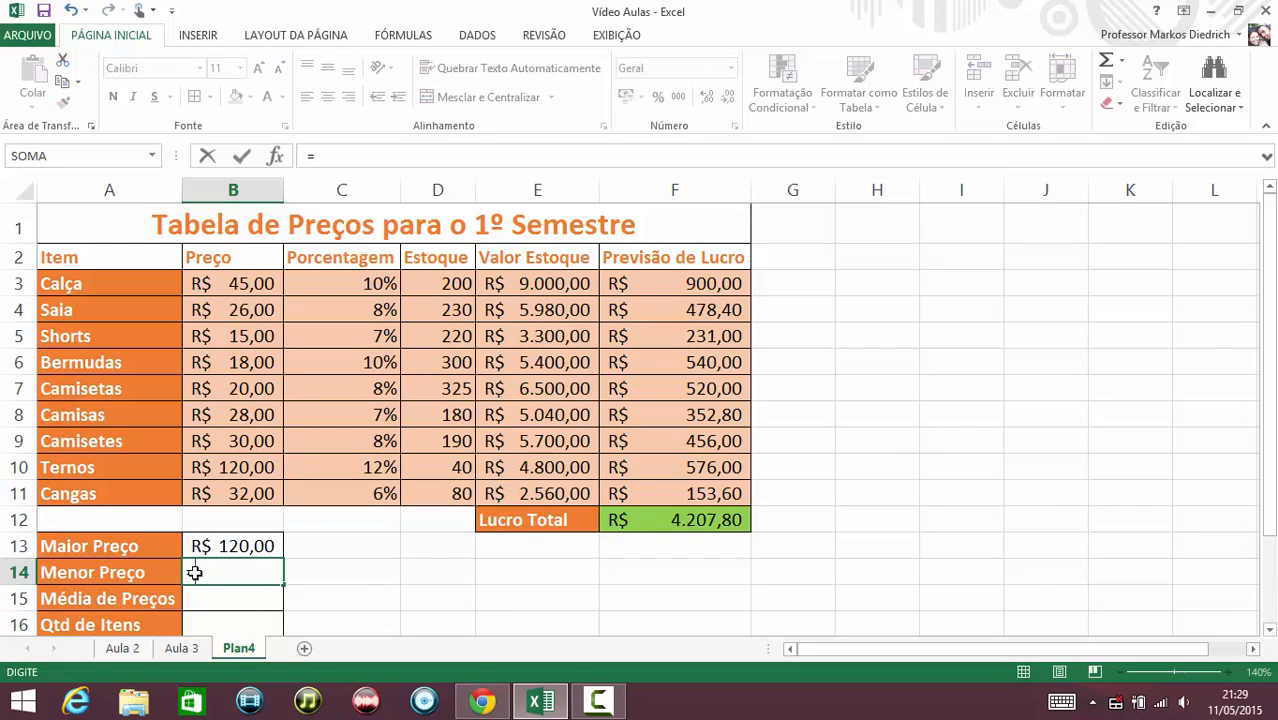
text(minimo)
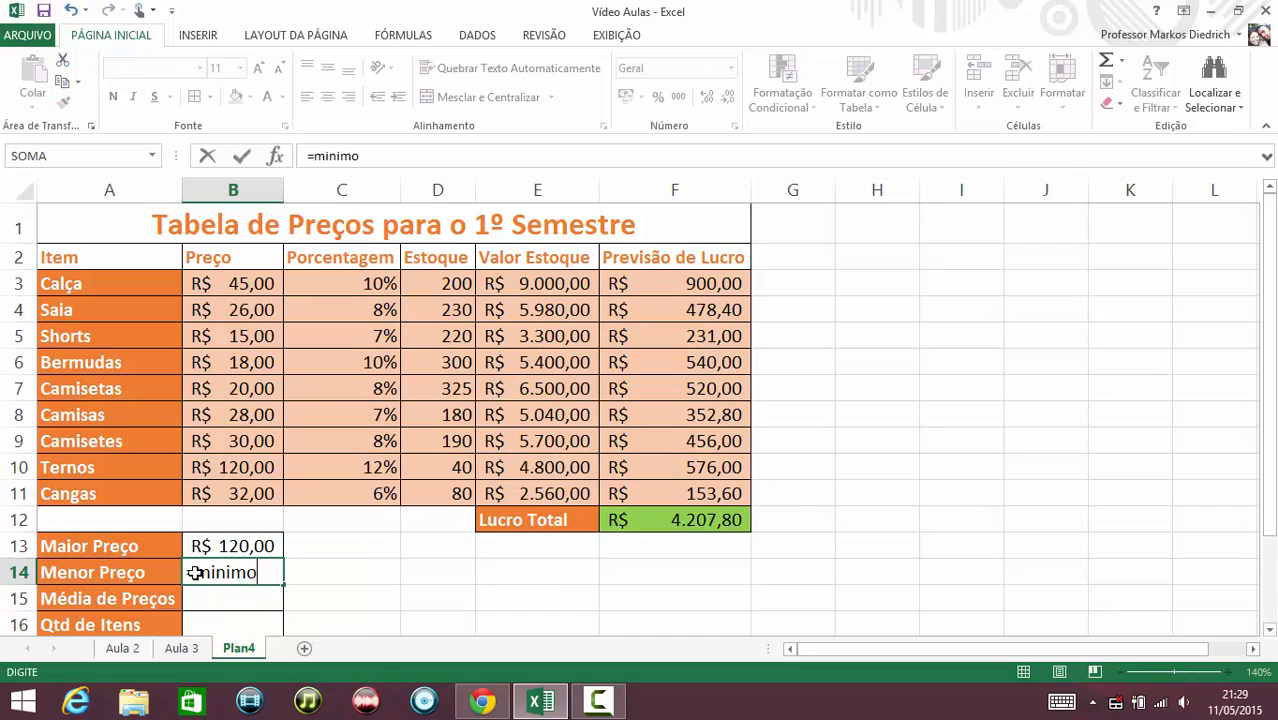
text(()
click(230, 287)
drag(230, 287, 242, 488)
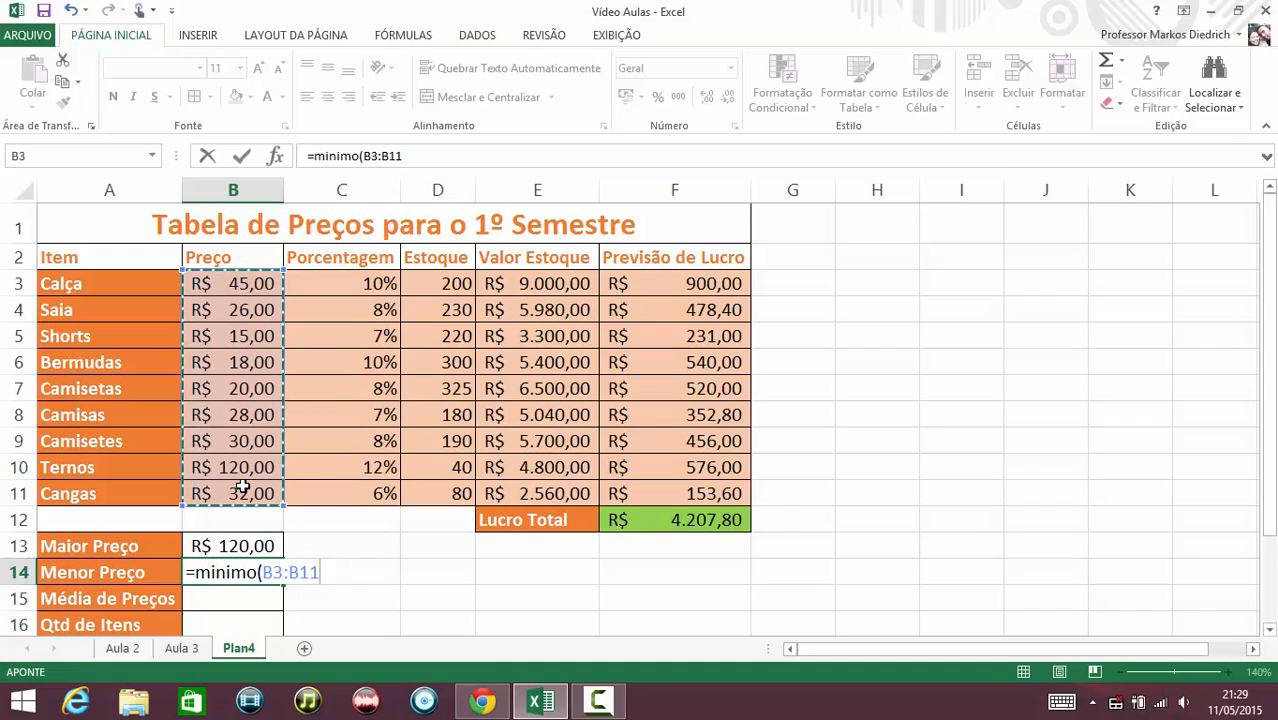
text())
key(Return)
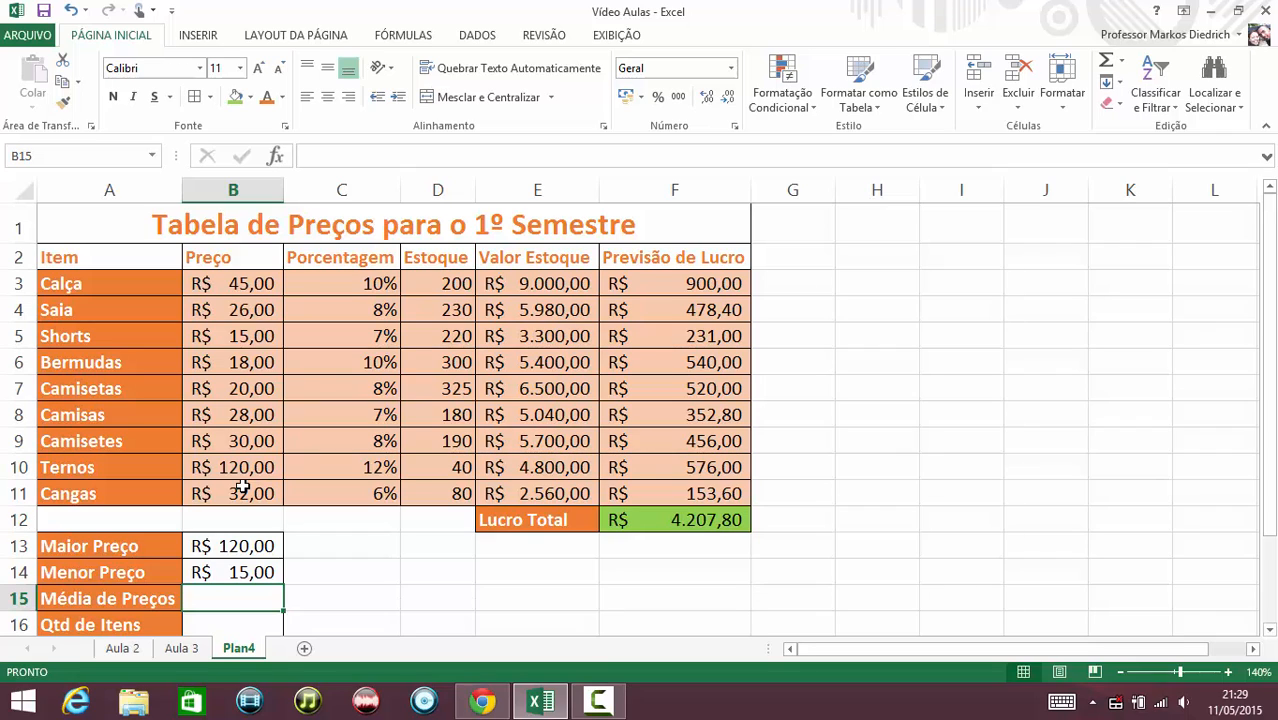
Begin the average price formula in B15 by entering =mé to list the MÉDIA functions.
text(=)
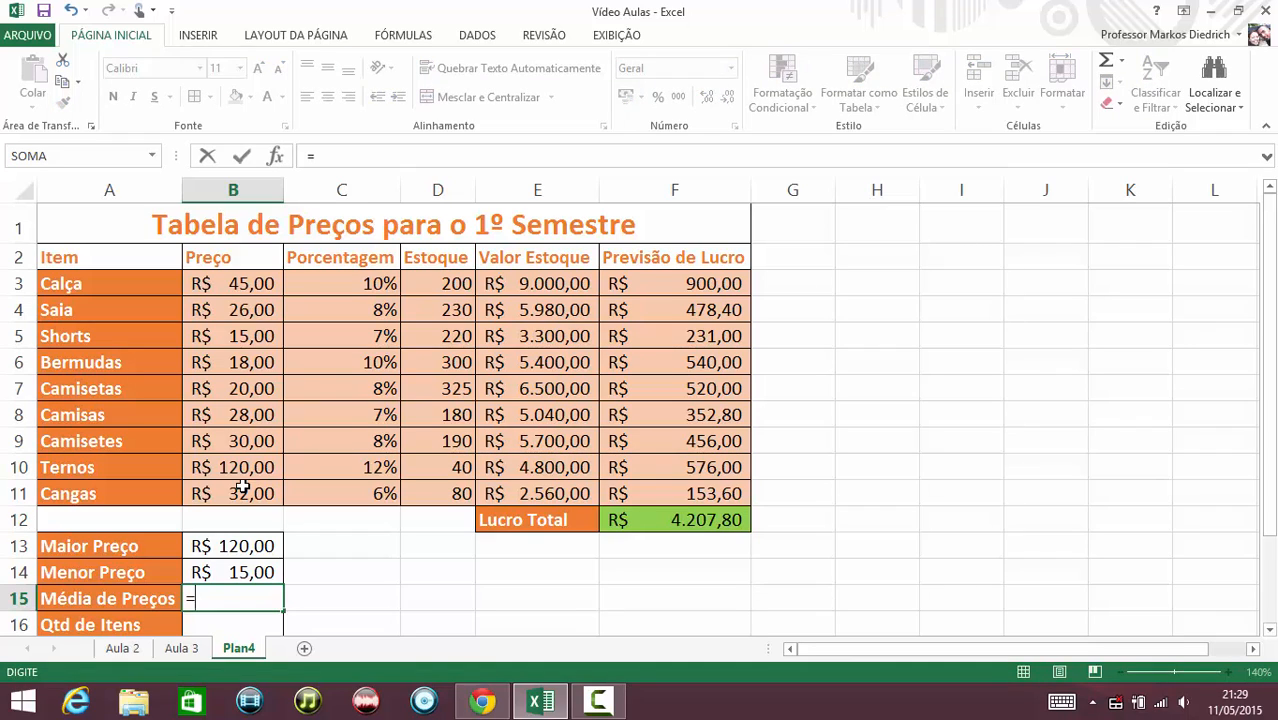
text(me)
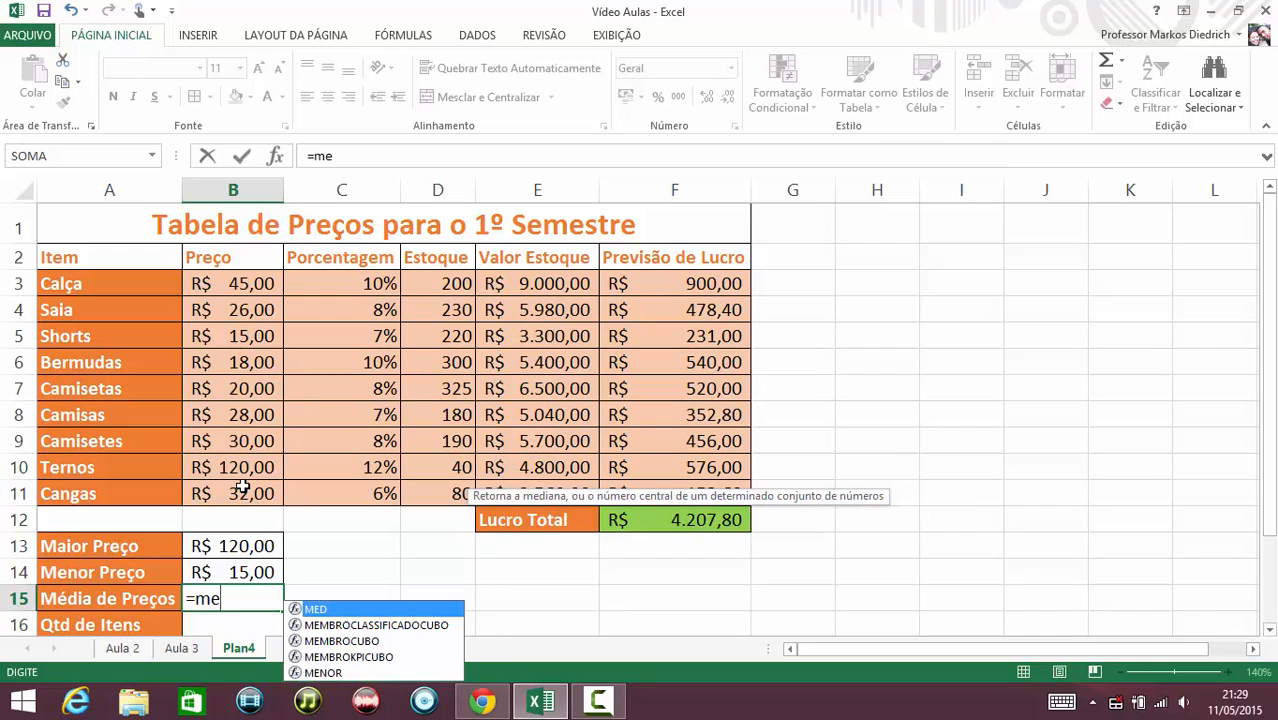
text(d)
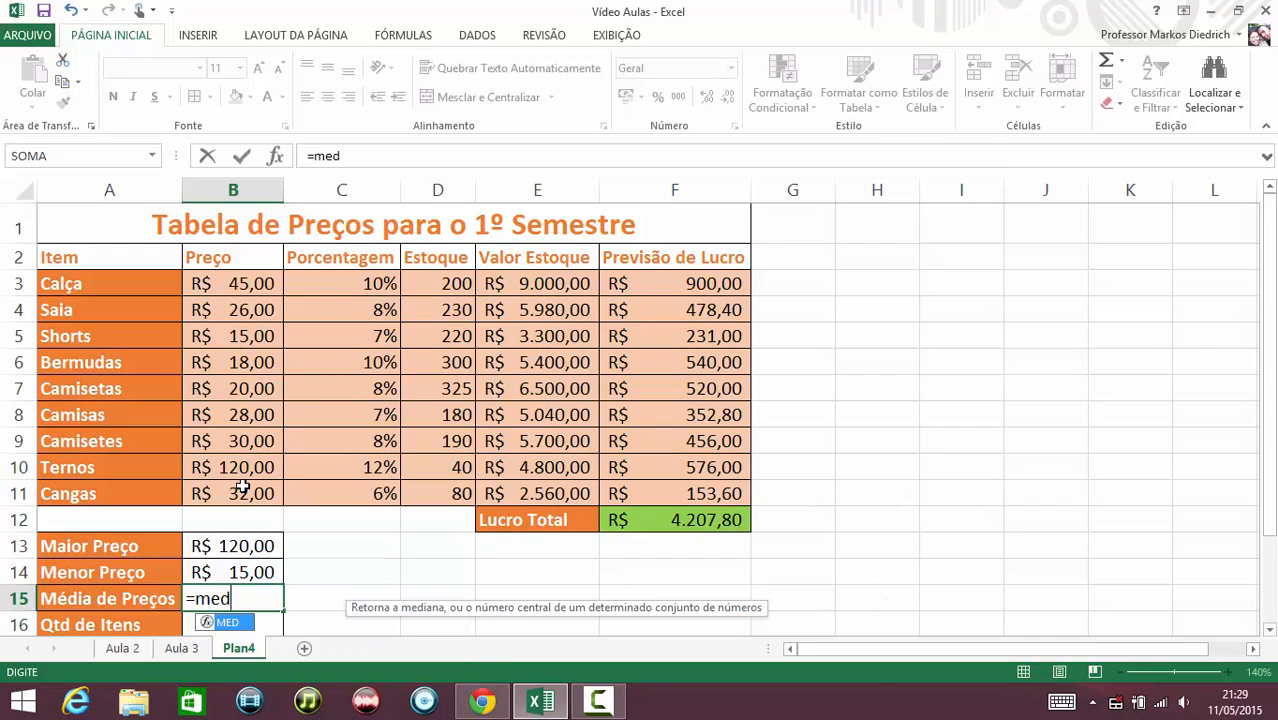
text(ia)
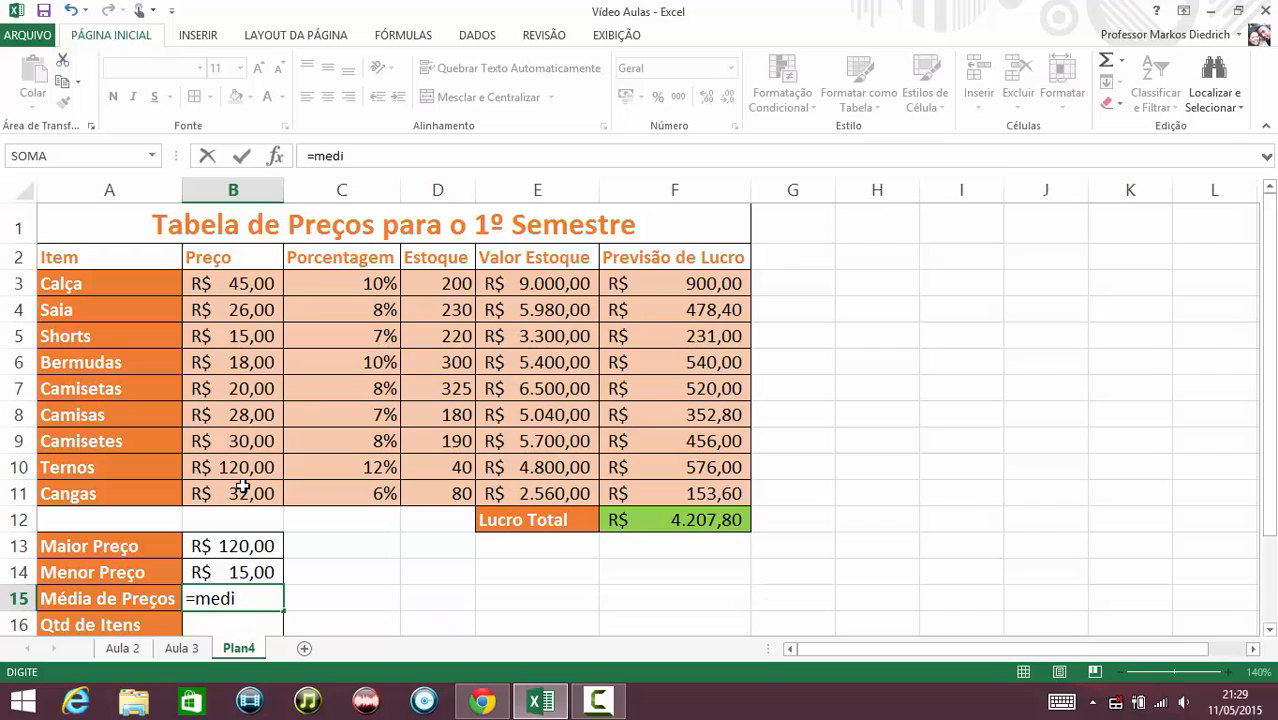
key(BackSpace)
key(BackSpace)
key(BackSpace)
key(BackSpace)
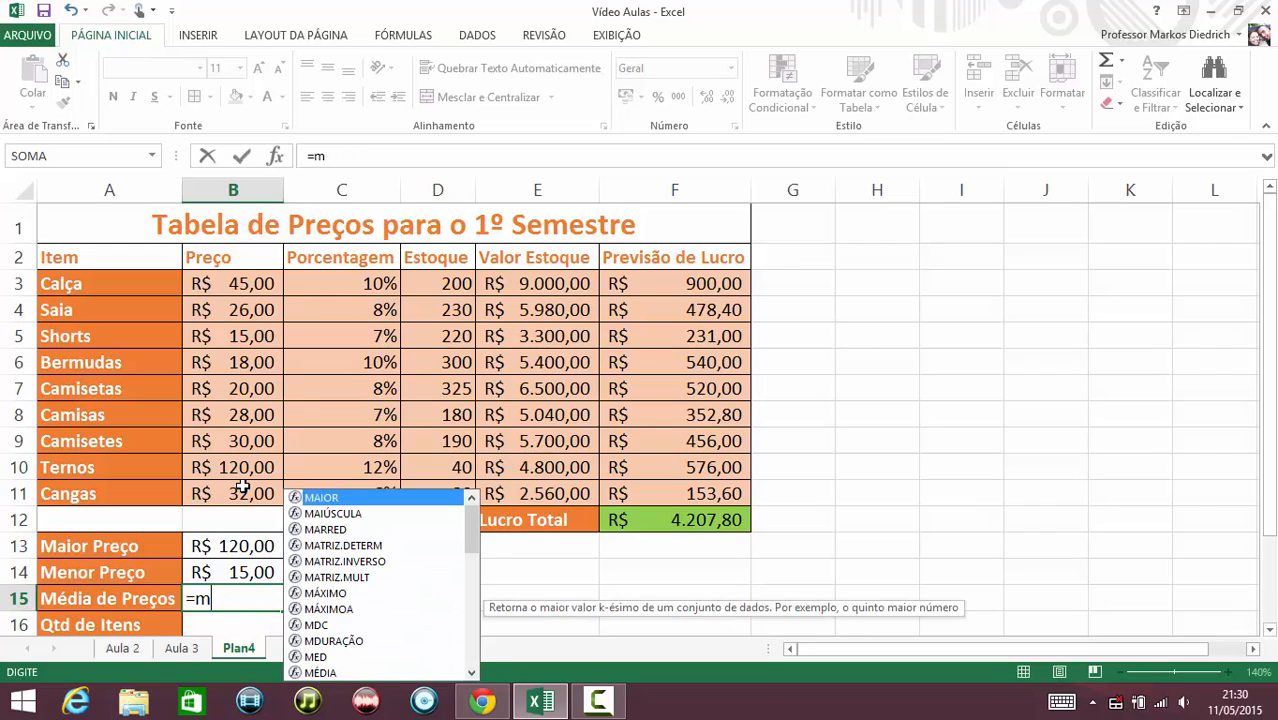
text(é)
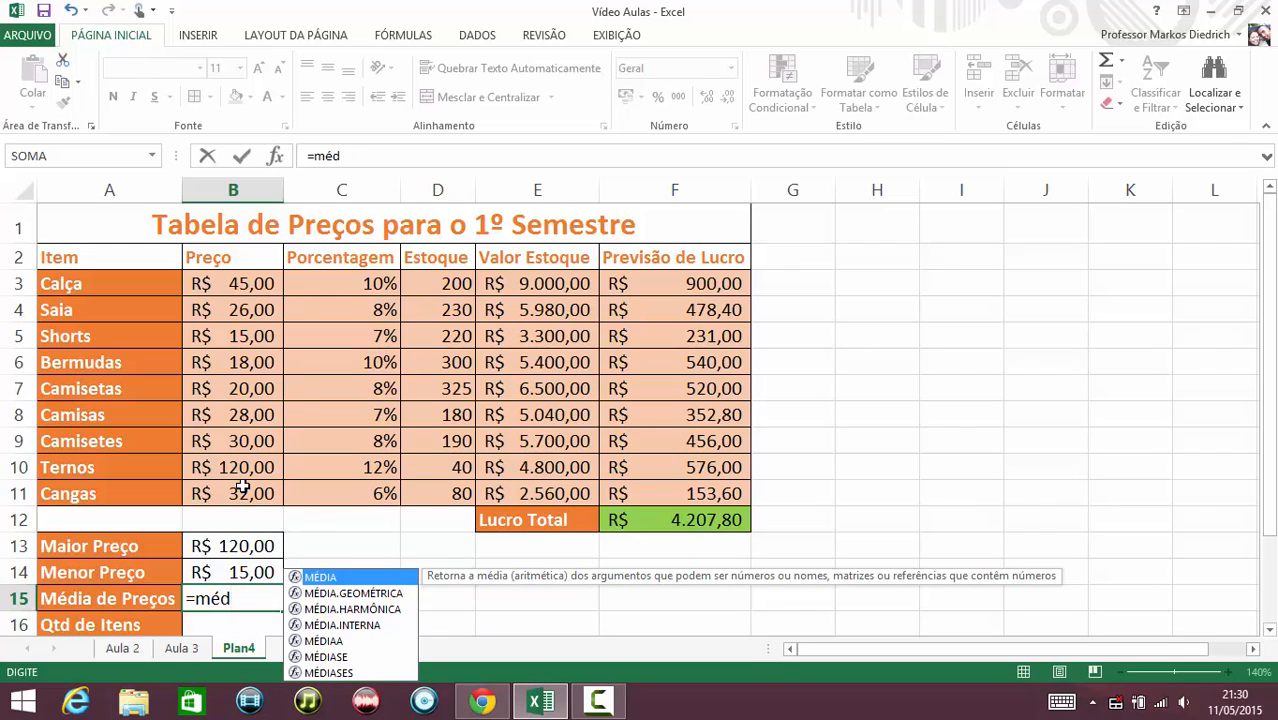
key(BackSpace)
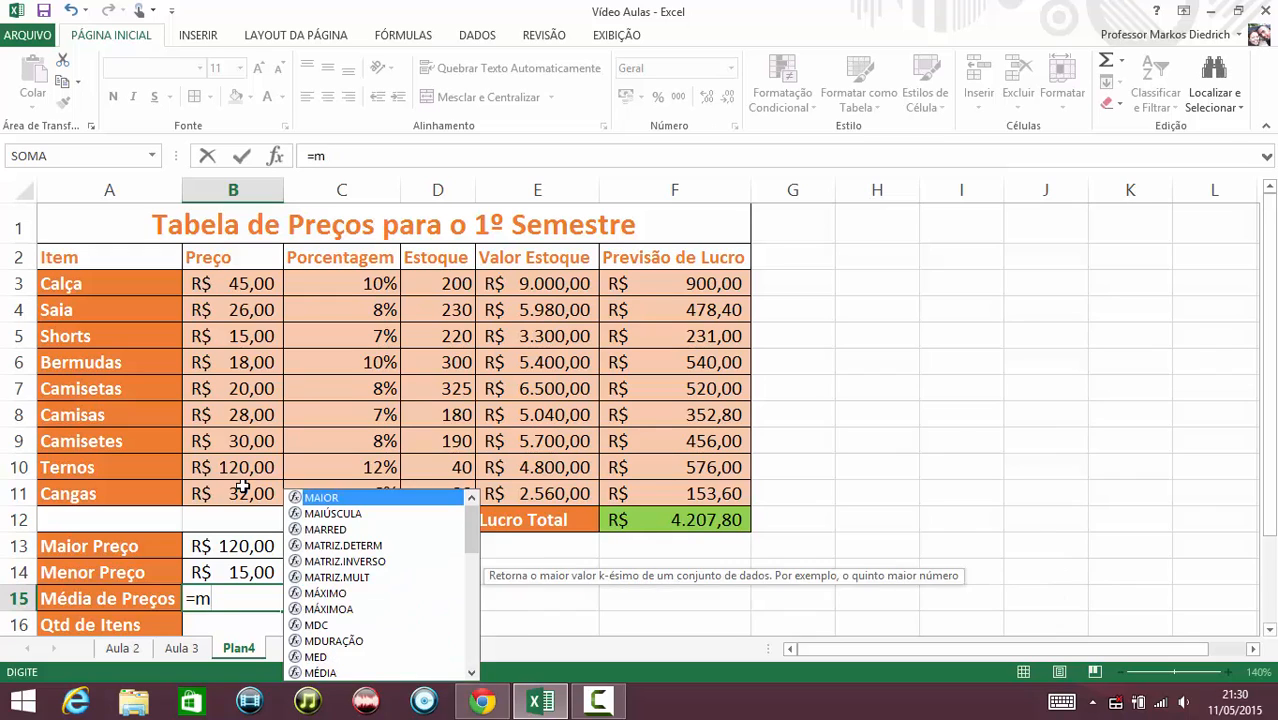
text(é)
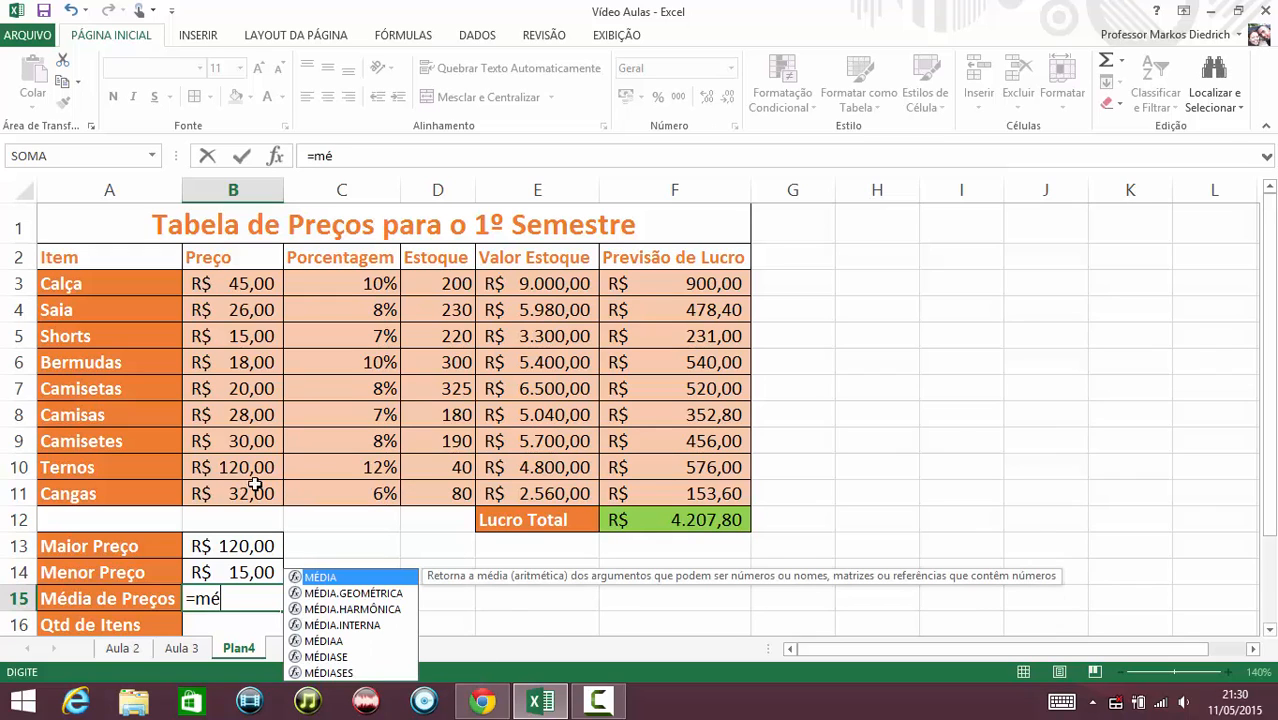
Browse the MÉDIA function variants in the formula suggestion list.
key(Down)
key(Down)
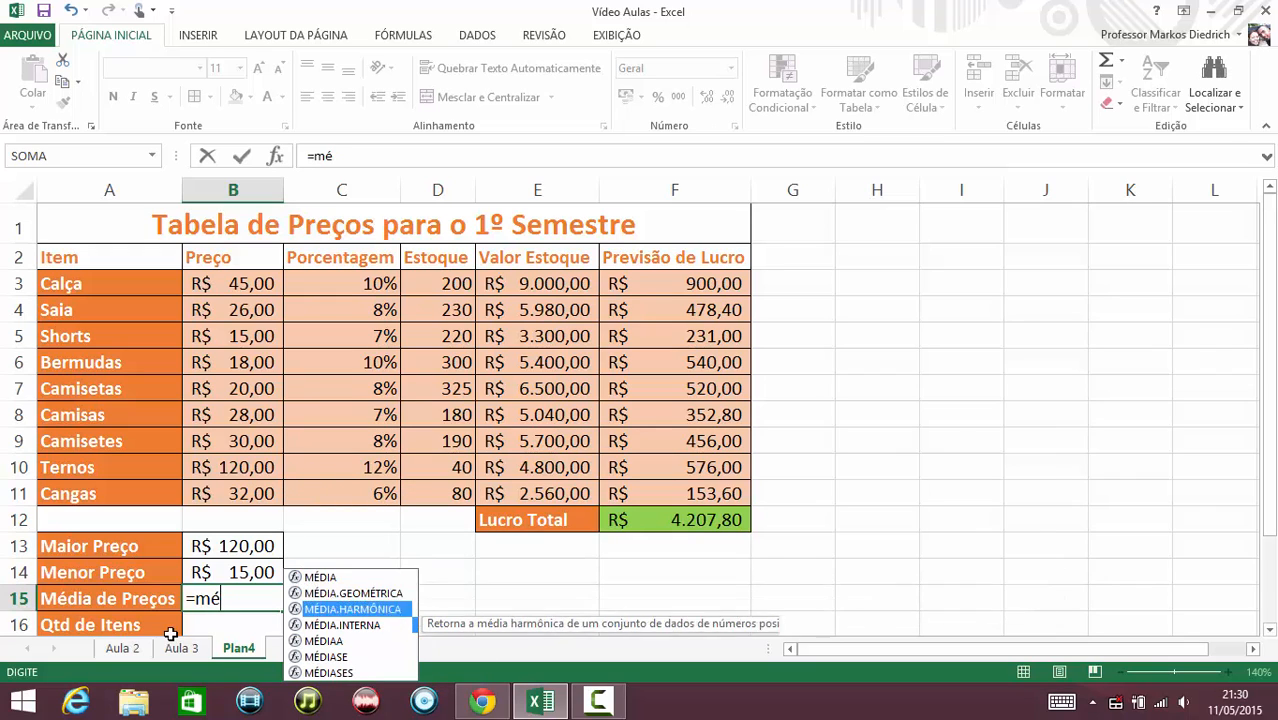
key(Up)
key(Up)
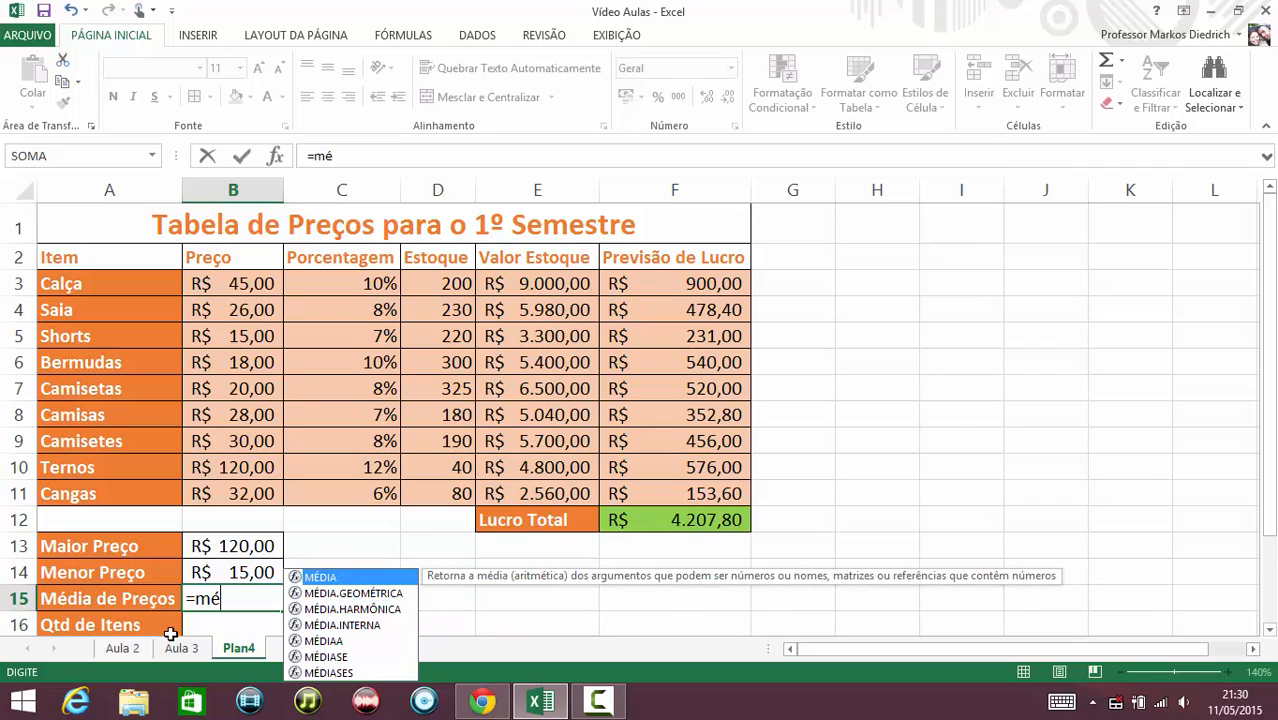
key(Down)
key(Down)
key(Down)
key(Down)
key(Down)
key(Down)
key(Up)
key(Up)
key(Up)
key(Up)
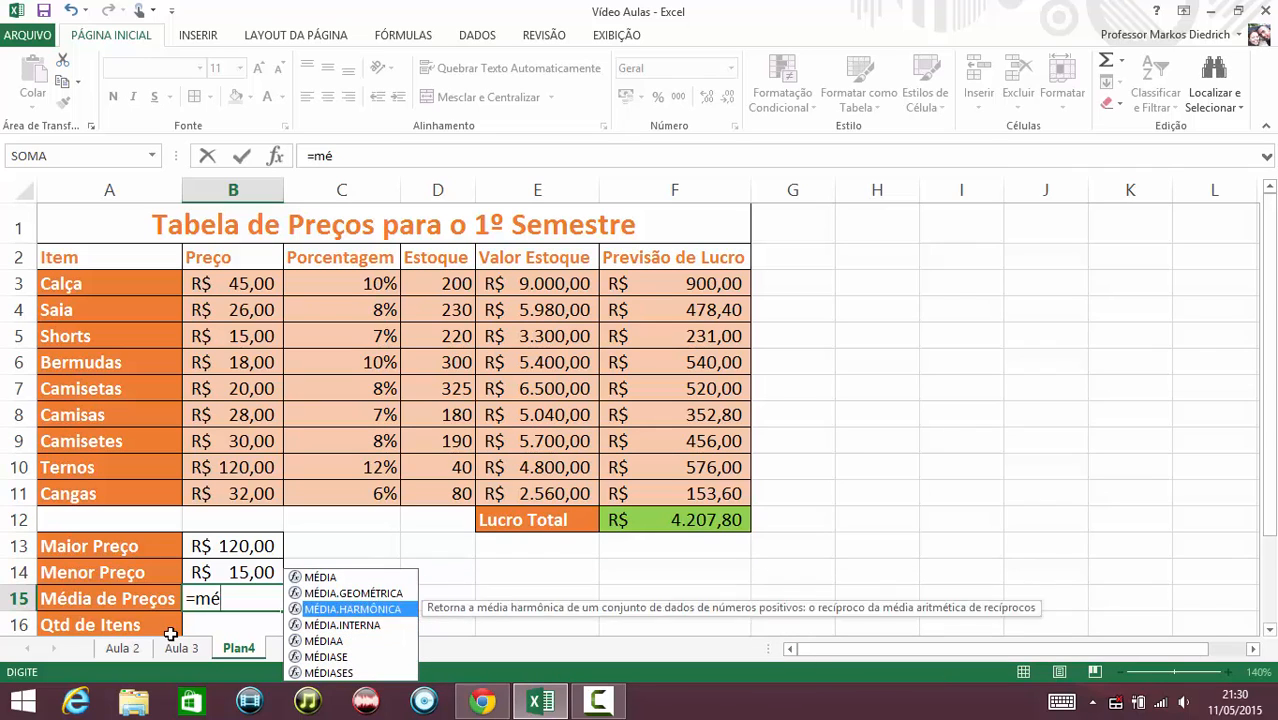
key(Up)
key(Up)
key(Down)
key(Down)
key(Down)
key(Down)
key(Up)
key(Up)
key(Up)
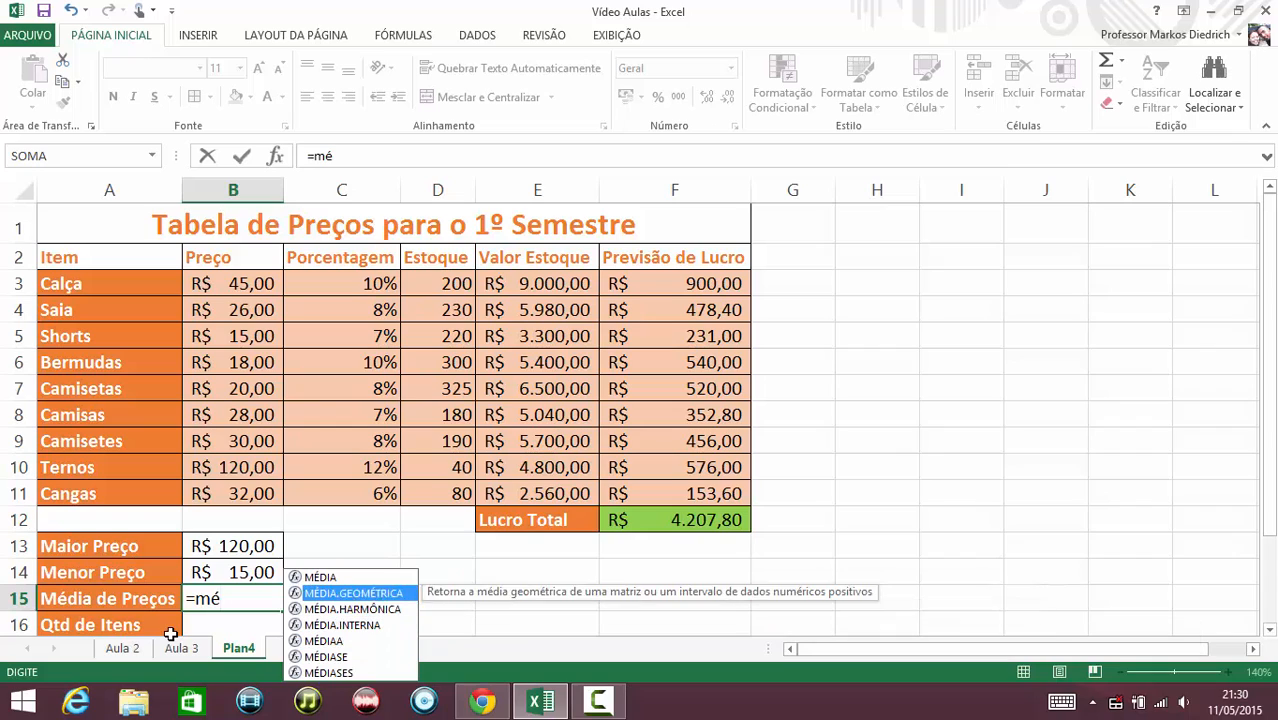
key(Up)
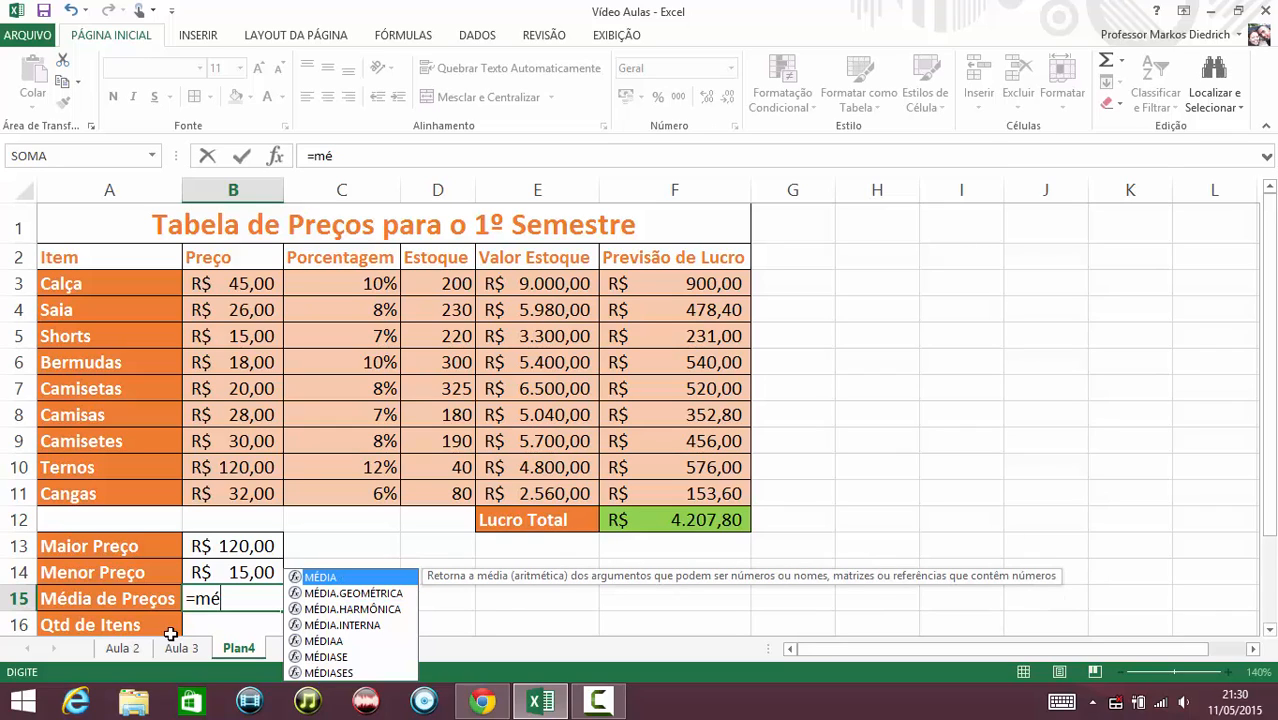
Pick MÉDIA and complete =MÉDIA(B3:B11) in B15 for the average price.
key(Tab)
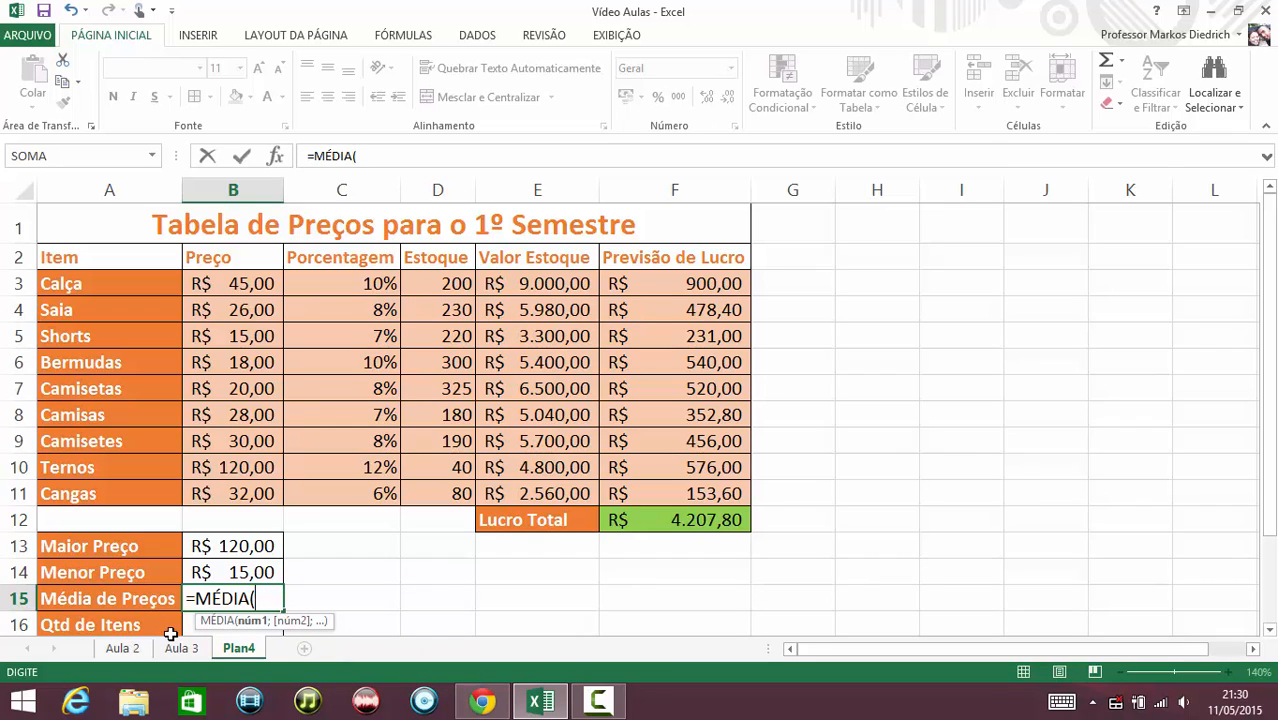
drag(242, 282, 245, 491)
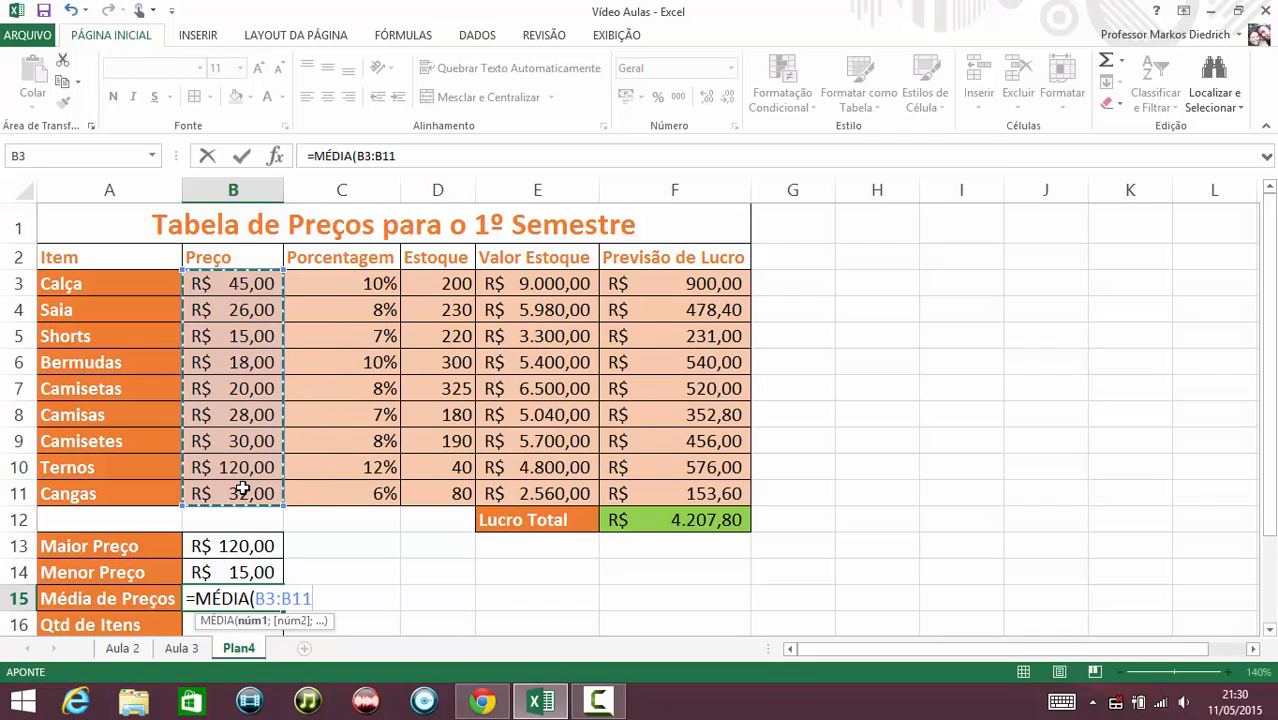
text())
key(Return)
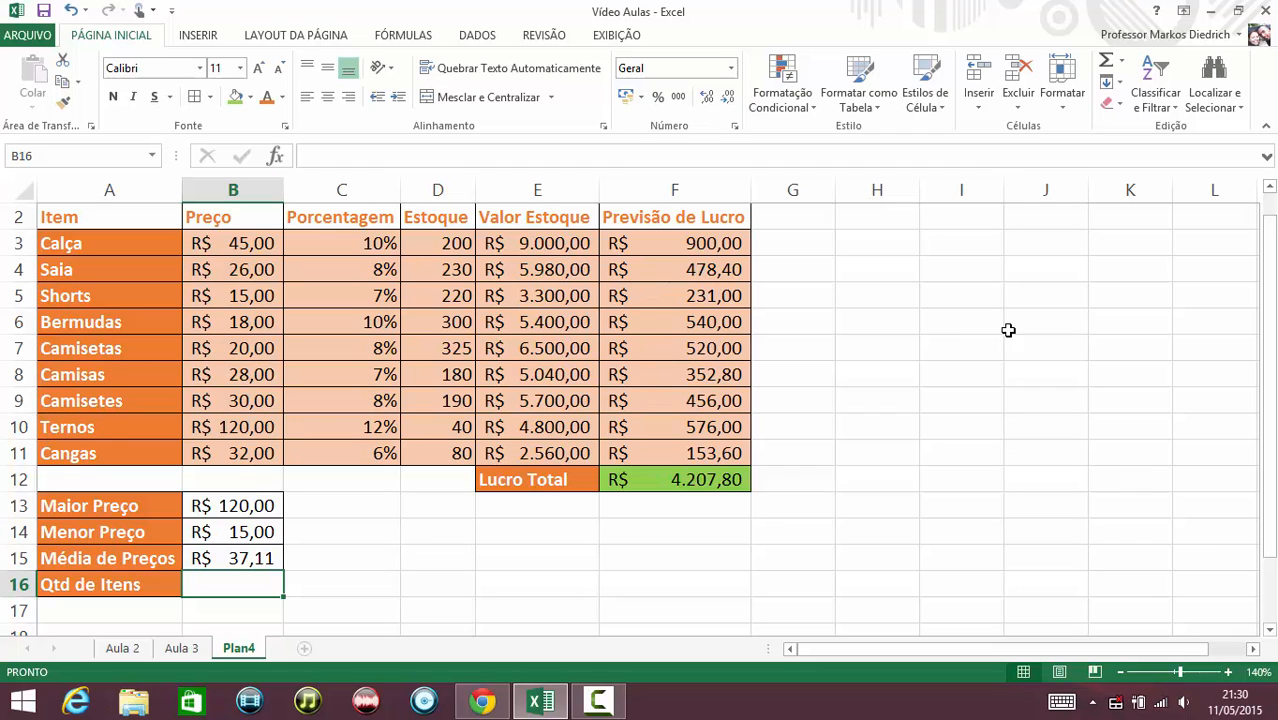
Enter =CONT.NÚM(B3:B11) in B16 to count the priced items.
drag(1270, 342, 1274, 334)
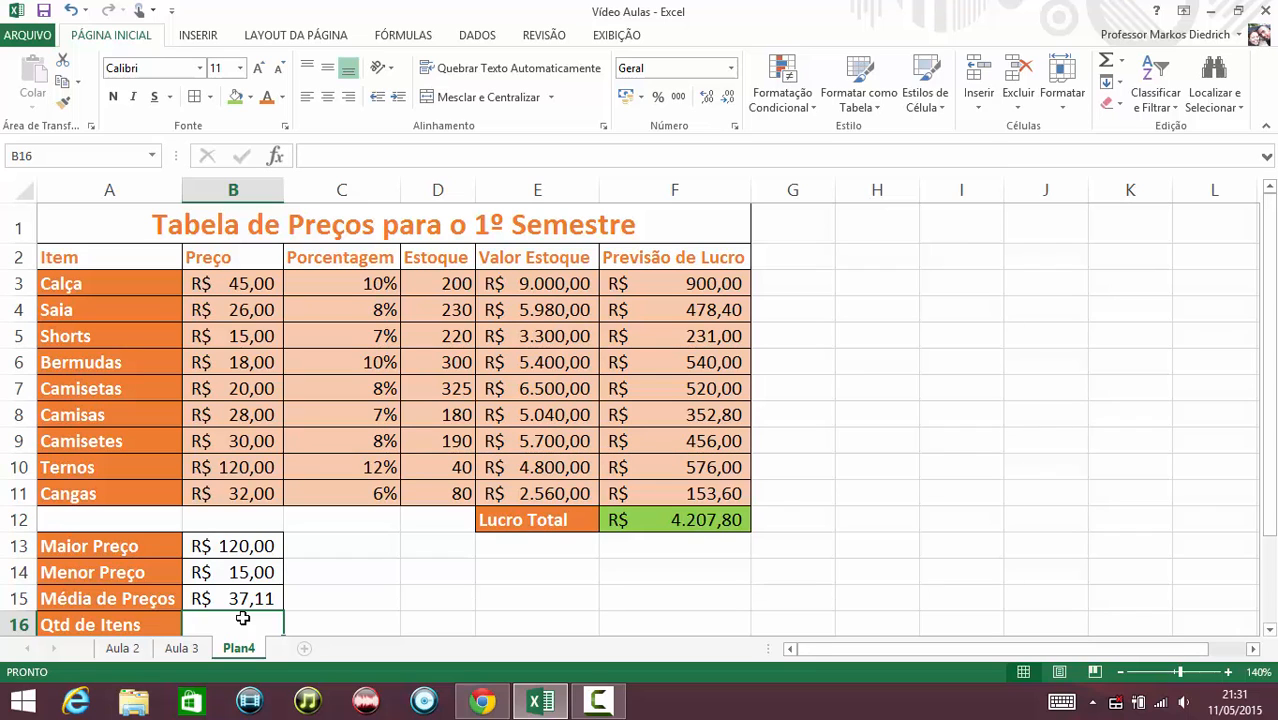
text(=)
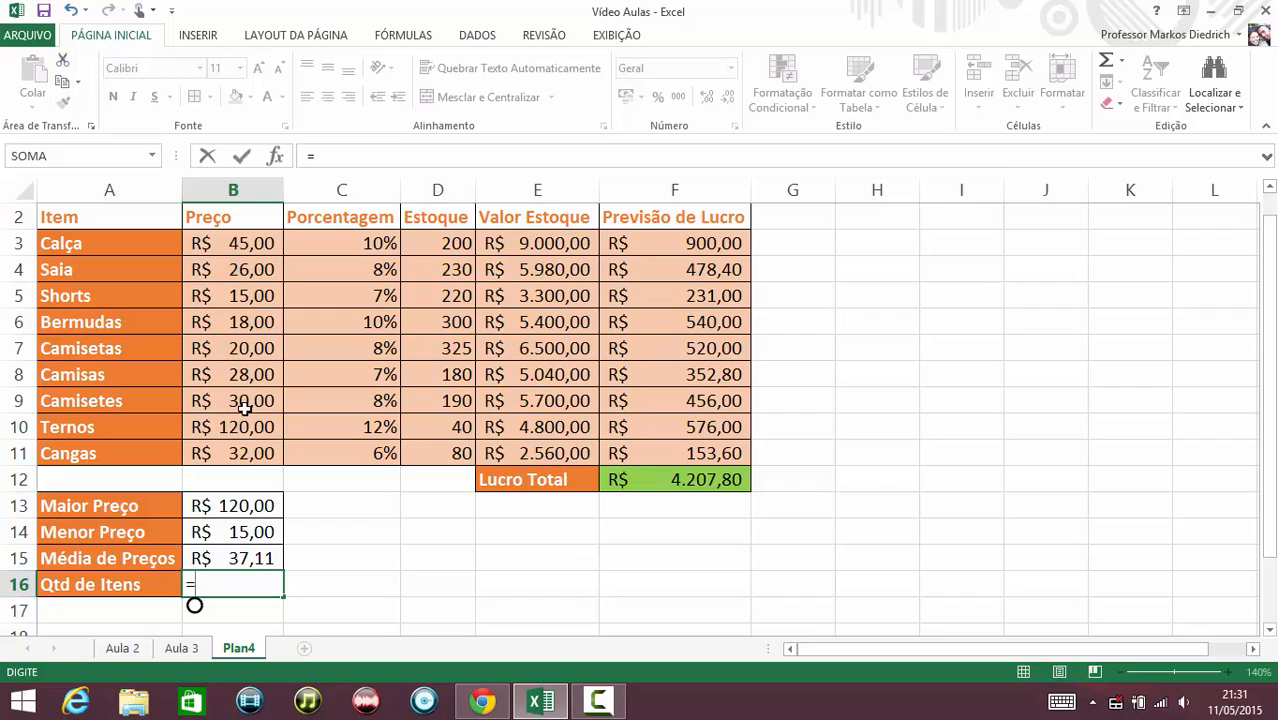
text(cont)
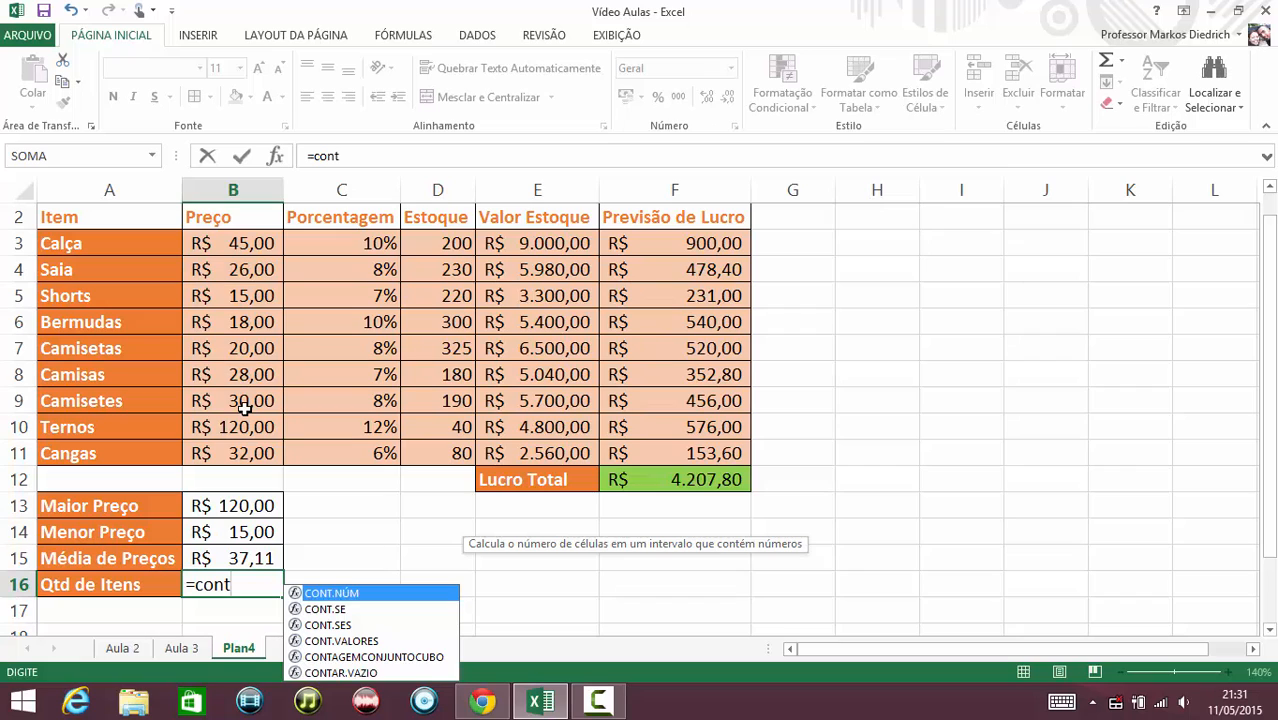
key(Tab)
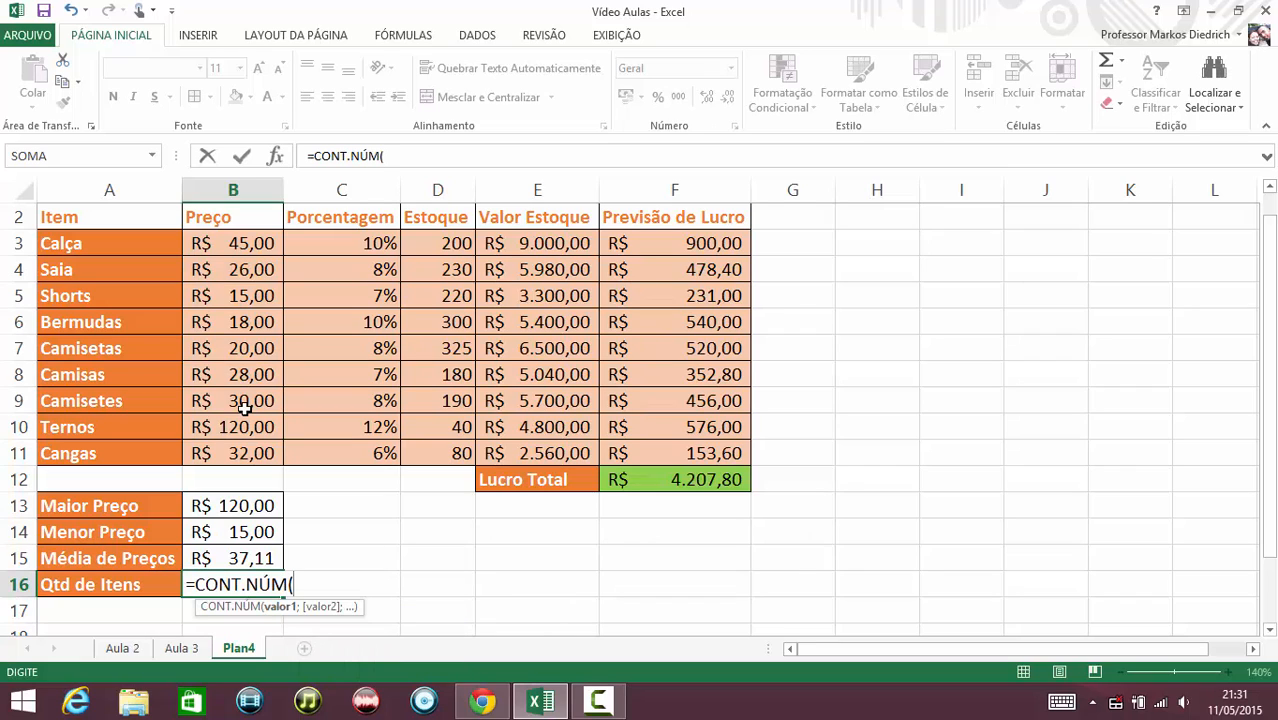
drag(268, 243, 229, 441)
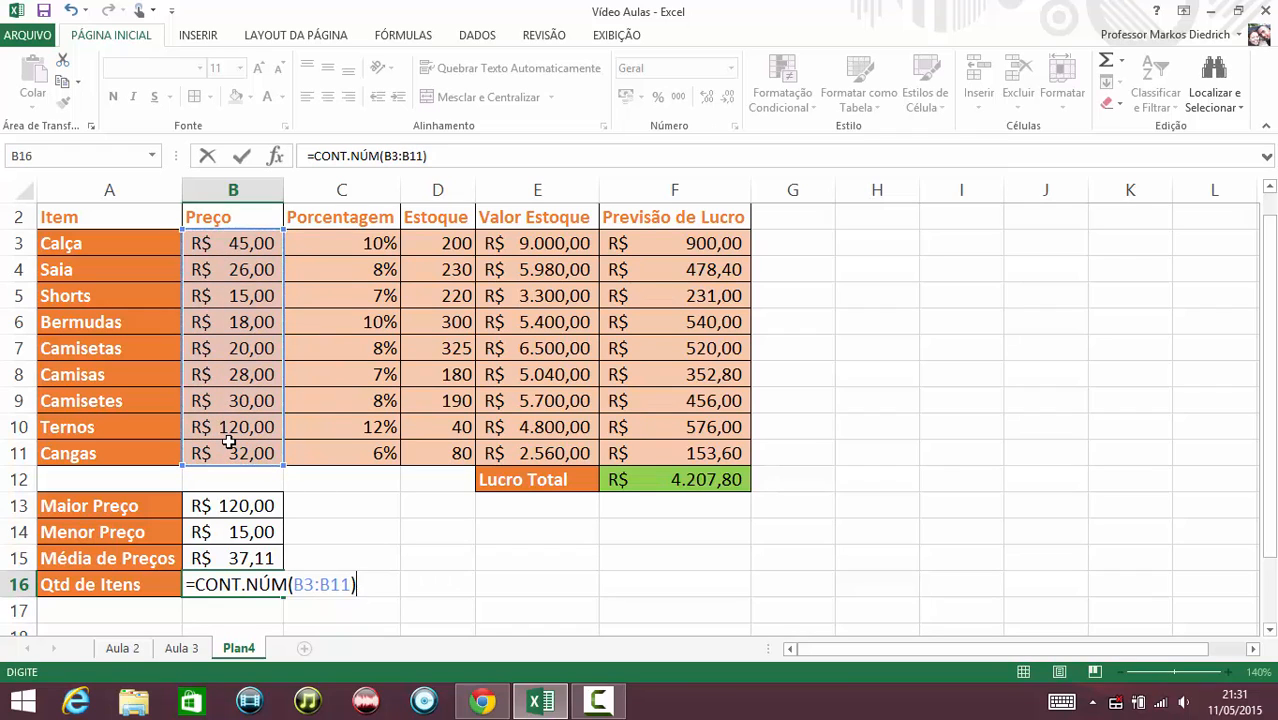
key(Return)
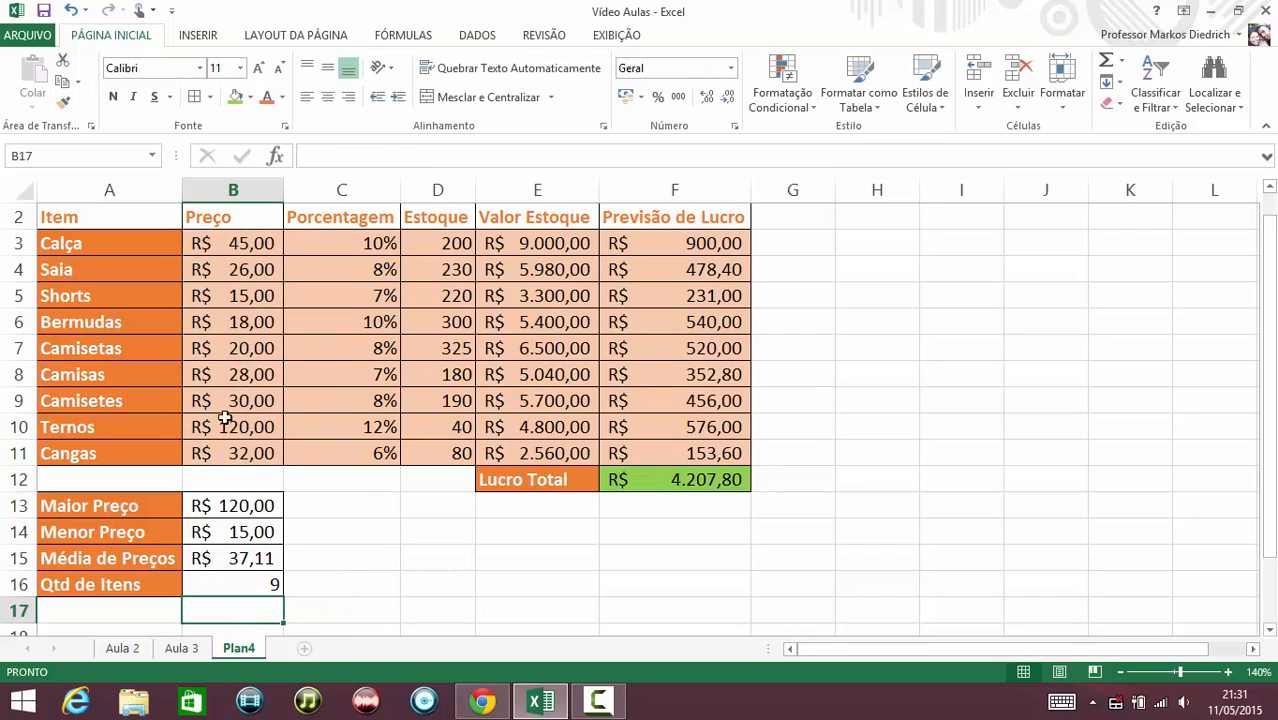
Clear the prices of Calça, Saia, Shorts and Bermudas in B3:B6.
click(224, 244)
key(Delete)
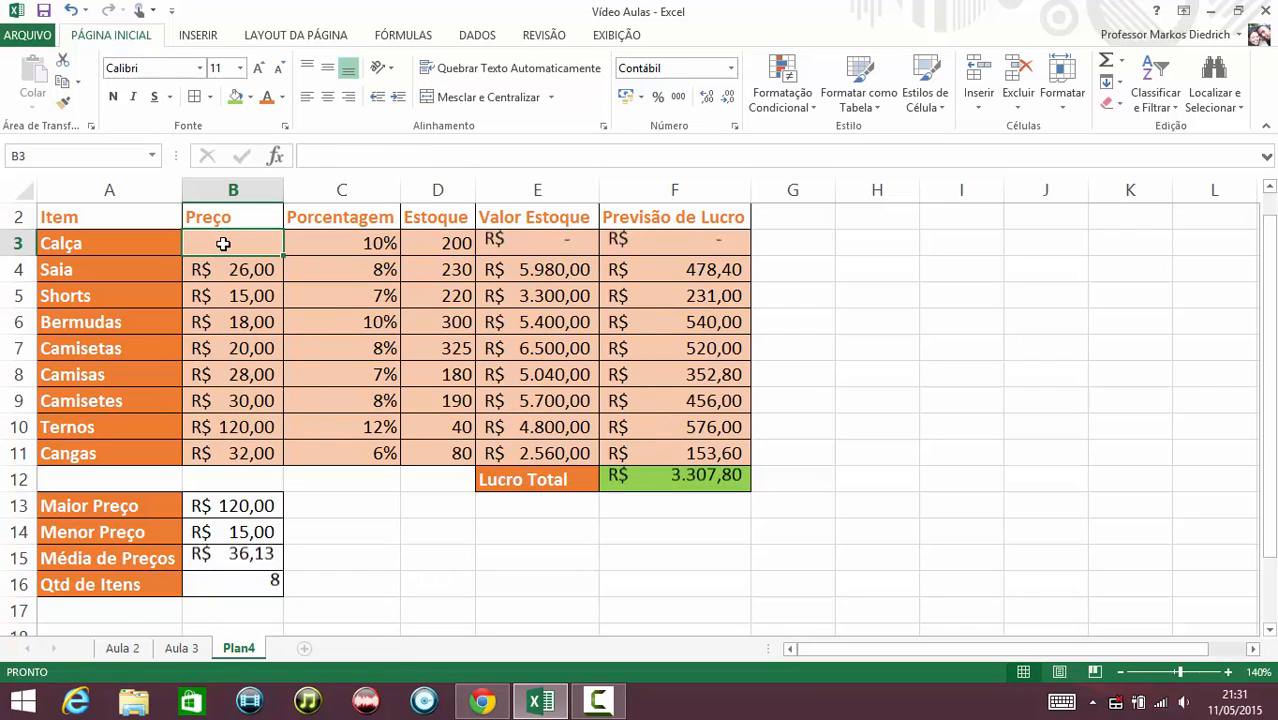
key(Down)
key(Delete)
key(Down)
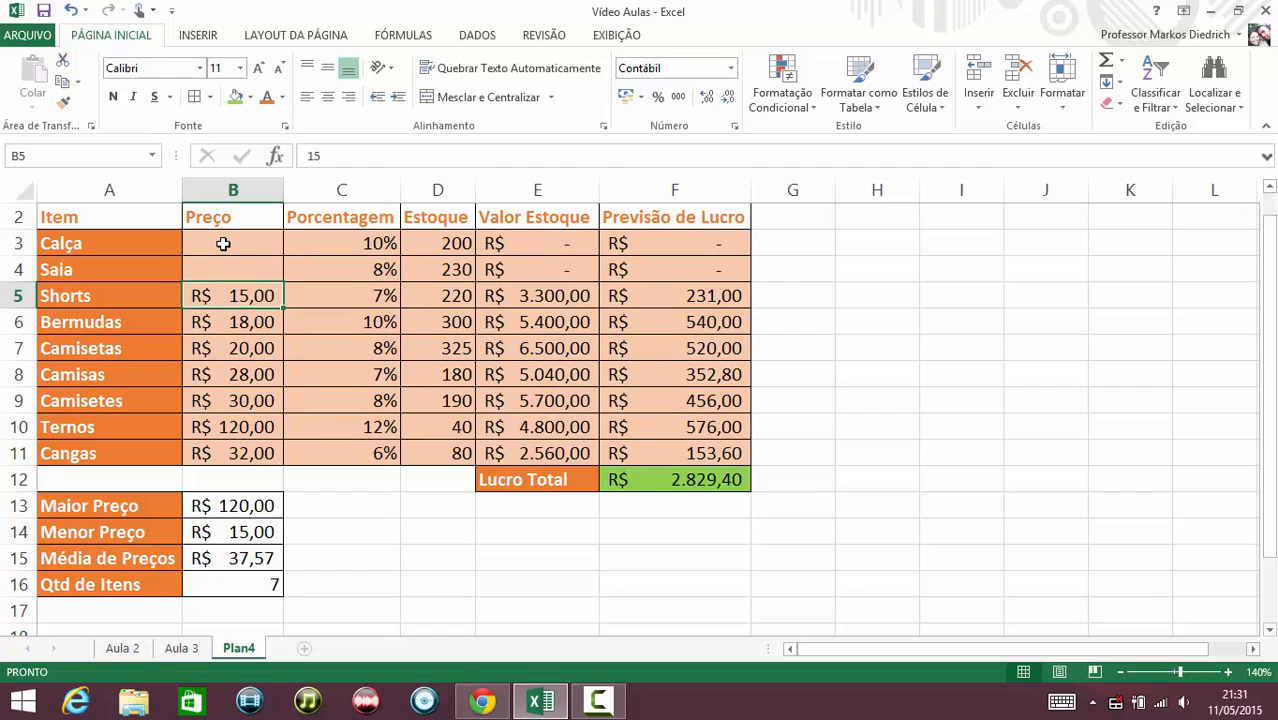
key(Delete)
key(Down)
key(Delete)
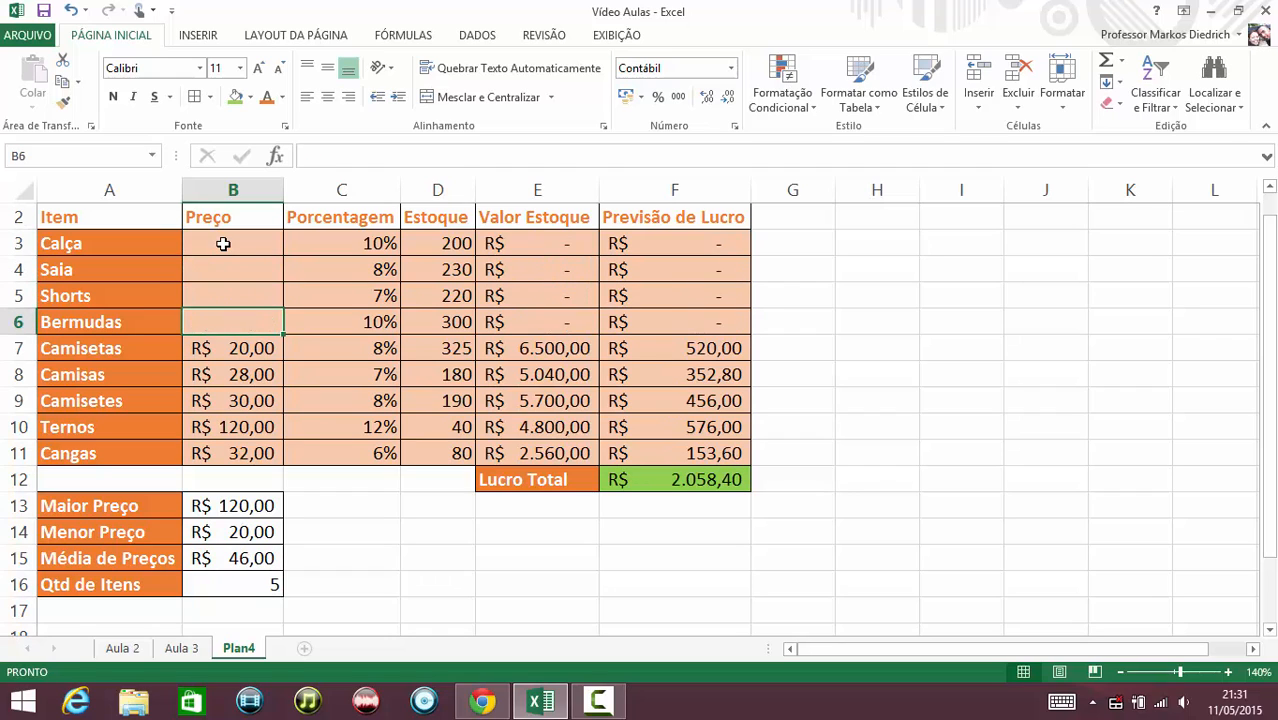
Clear the remaining prices in B7:B11 to test how the summary formulas react.
key(Down)
key(Delete)
key(Down)
key(Delete)
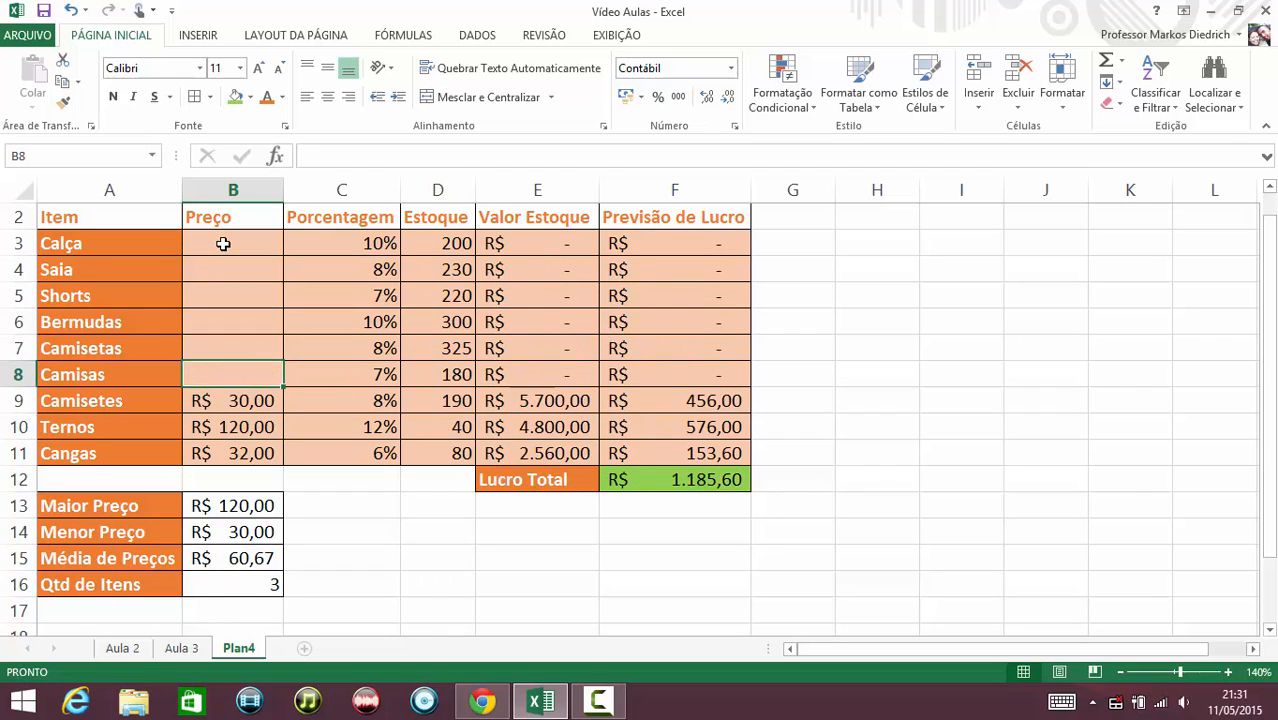
key(Down)
key(Delete)
key(Down)
key(Delete)
key(Down)
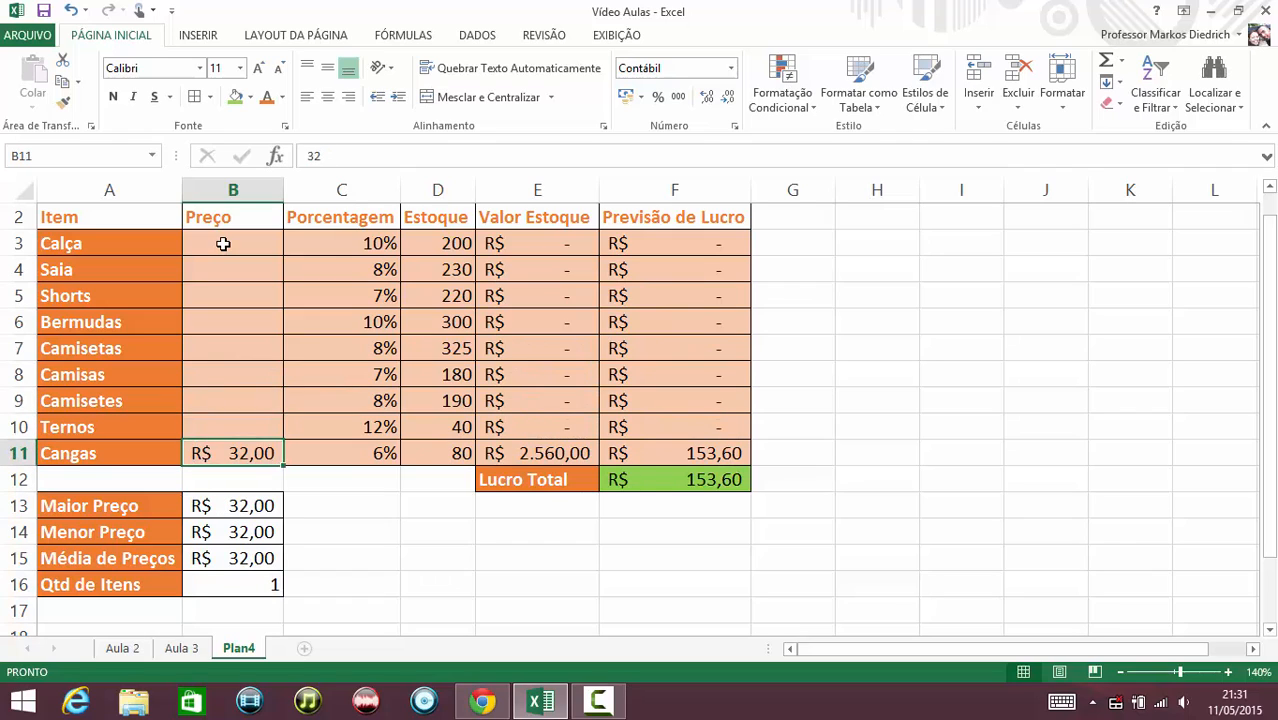
key(Delete)
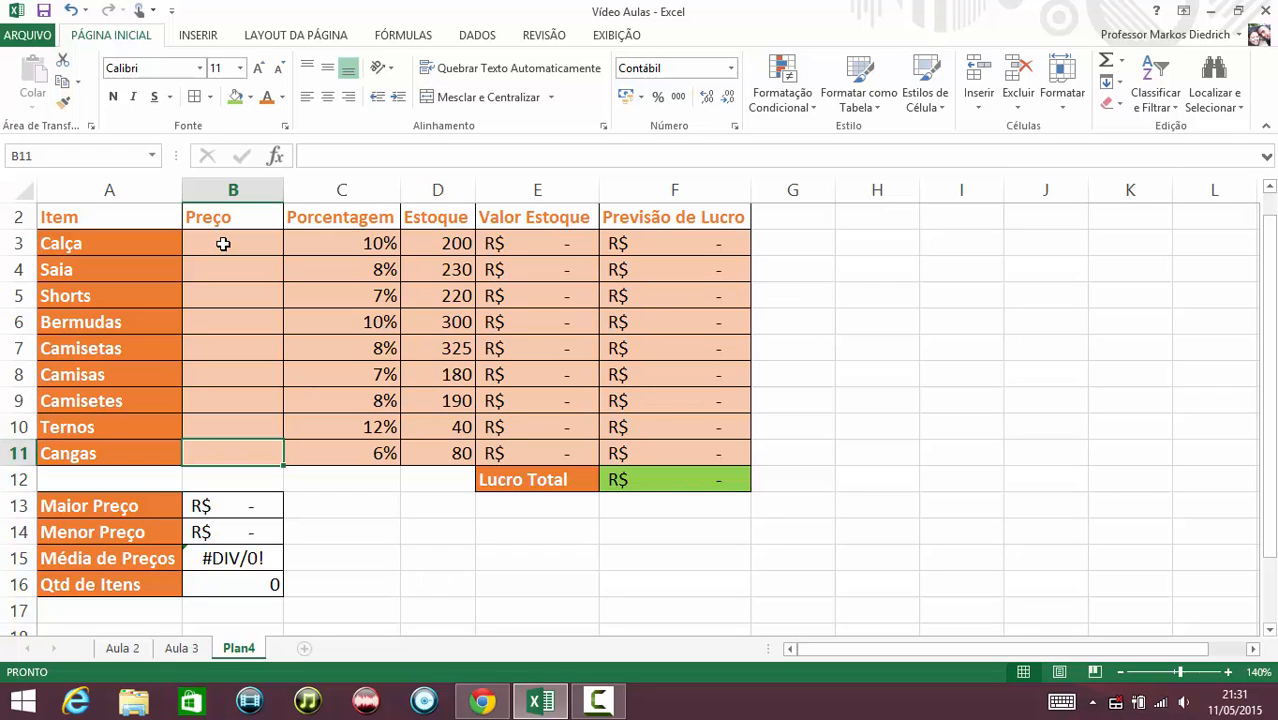
Undo the price deletions to restore all prices in B3:B11.
key(ctrl+y)
key(ctrl+y)
key(ctrl+y)
key(ctrl+y)
key(ctrl+y)
key(ctrl+y)
key(ctrl+y)
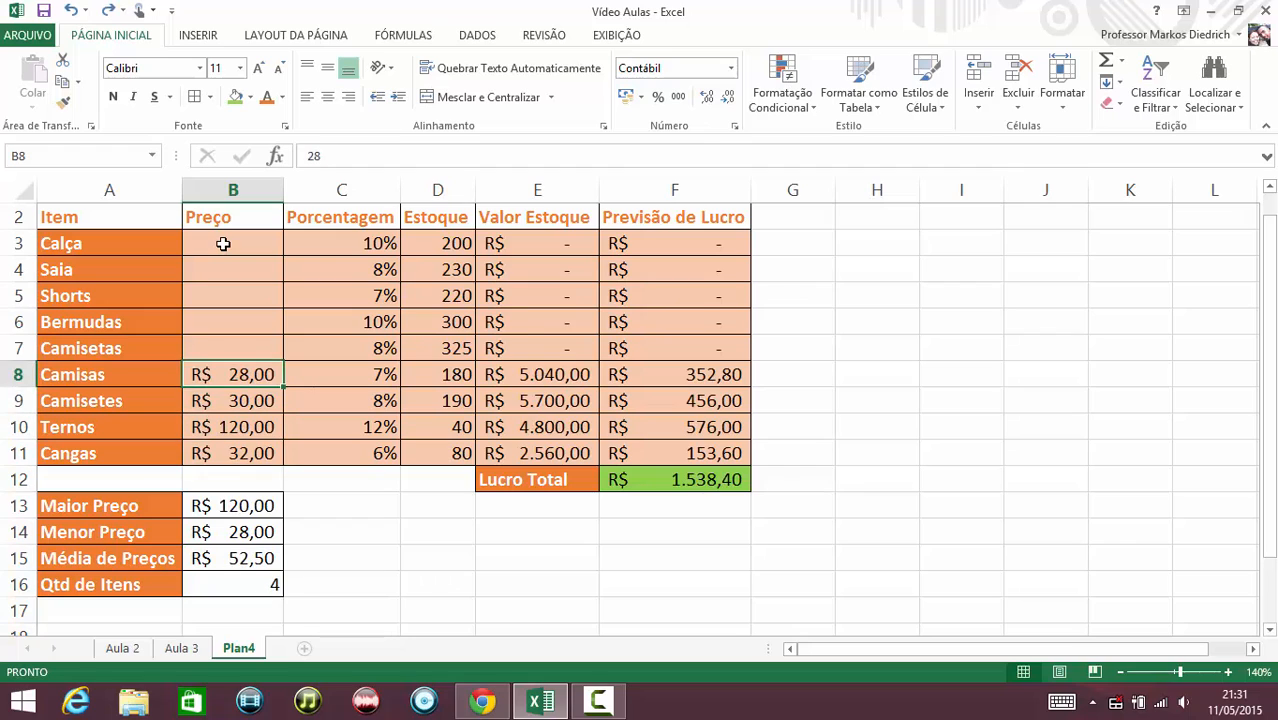
key(ctrl+y)
key(ctrl+y)
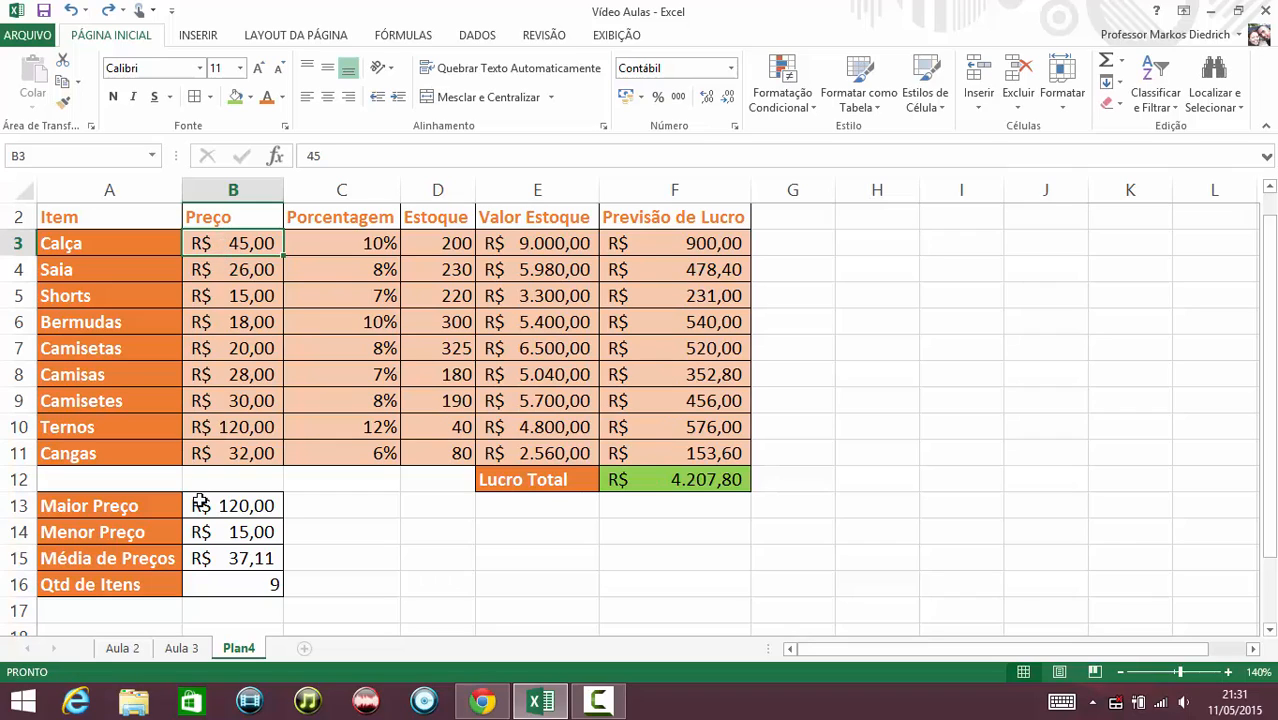
Open the Calça profit forecast cell F3 to inspect its formula.
click(652, 250)
double_click(652, 250)
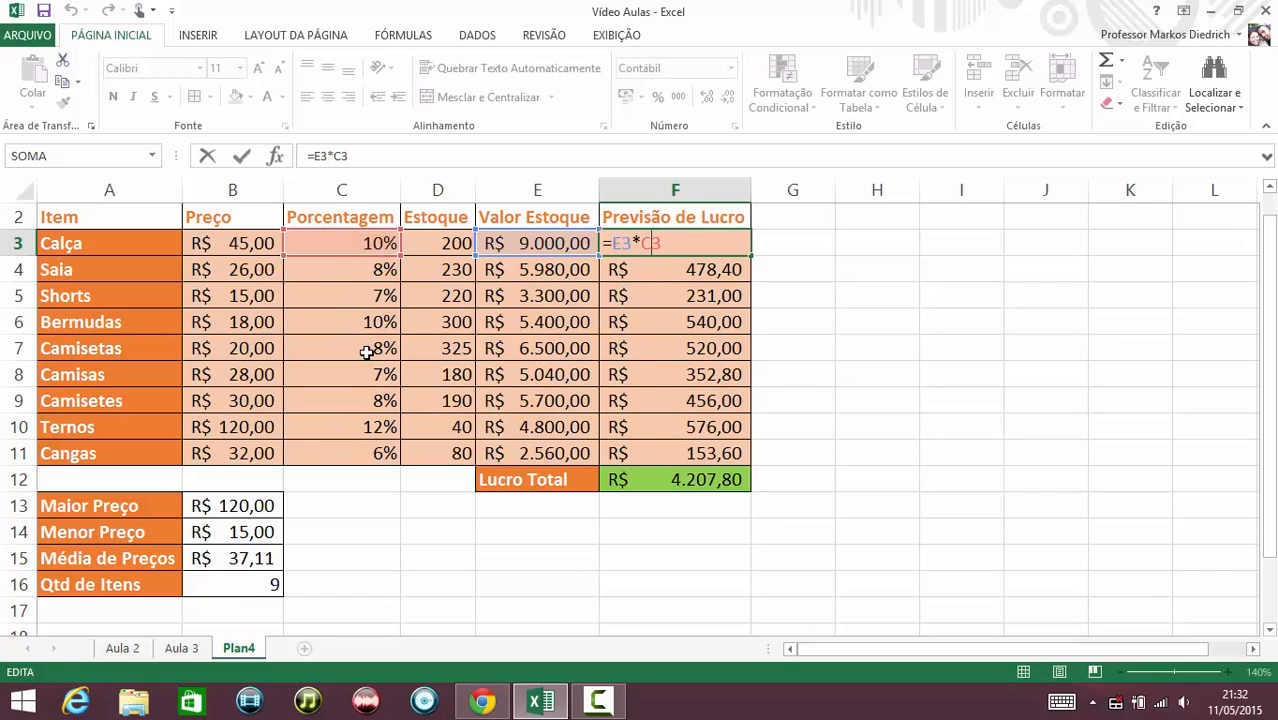
key(Return)
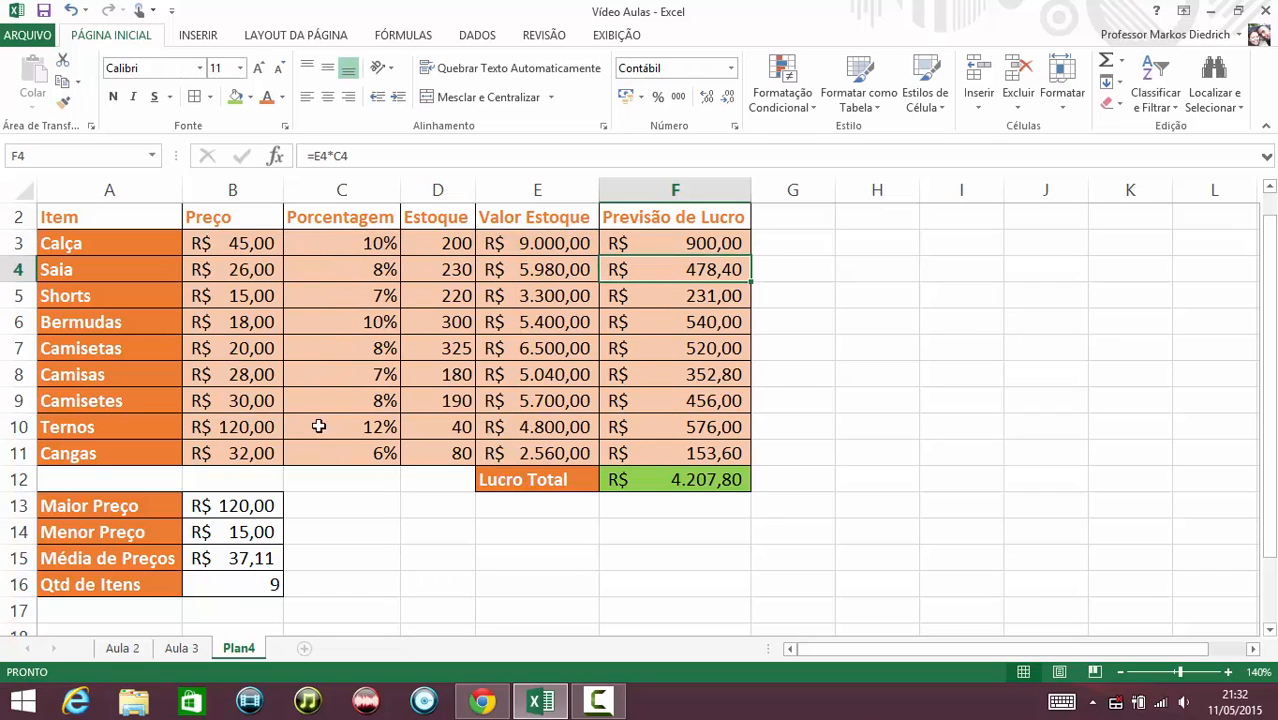
Inspect the highest, lowest, average and count formulas in B13:B16 one by one.
click(244, 512)
key(Down)
key(Down)
key(Down)
double_click(241, 505)
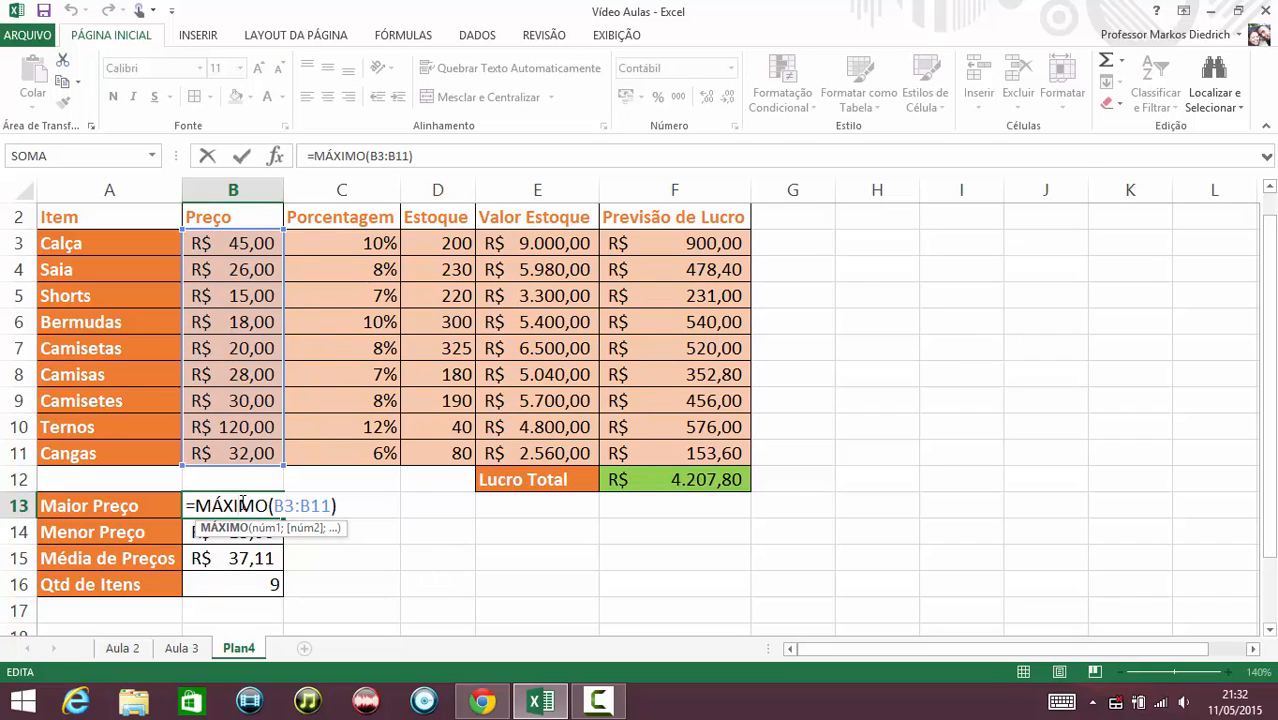
key(Return)
key(F2)
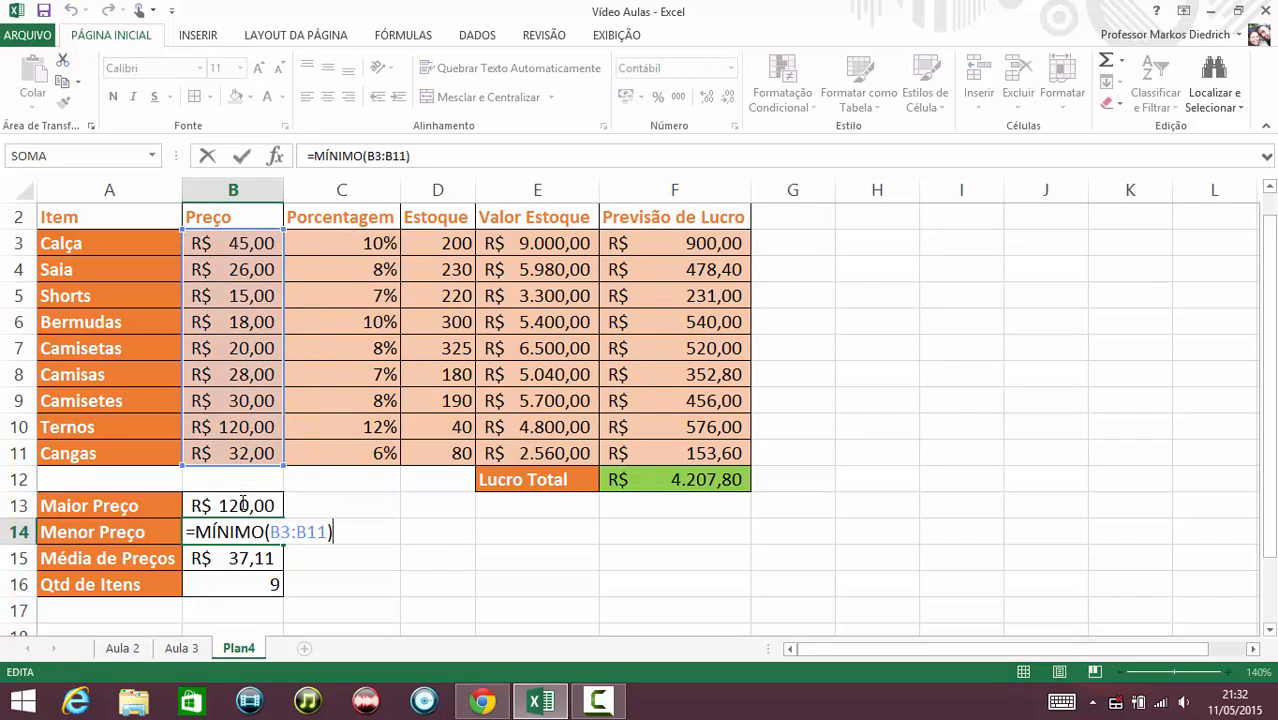
key(Return)
key(F2)
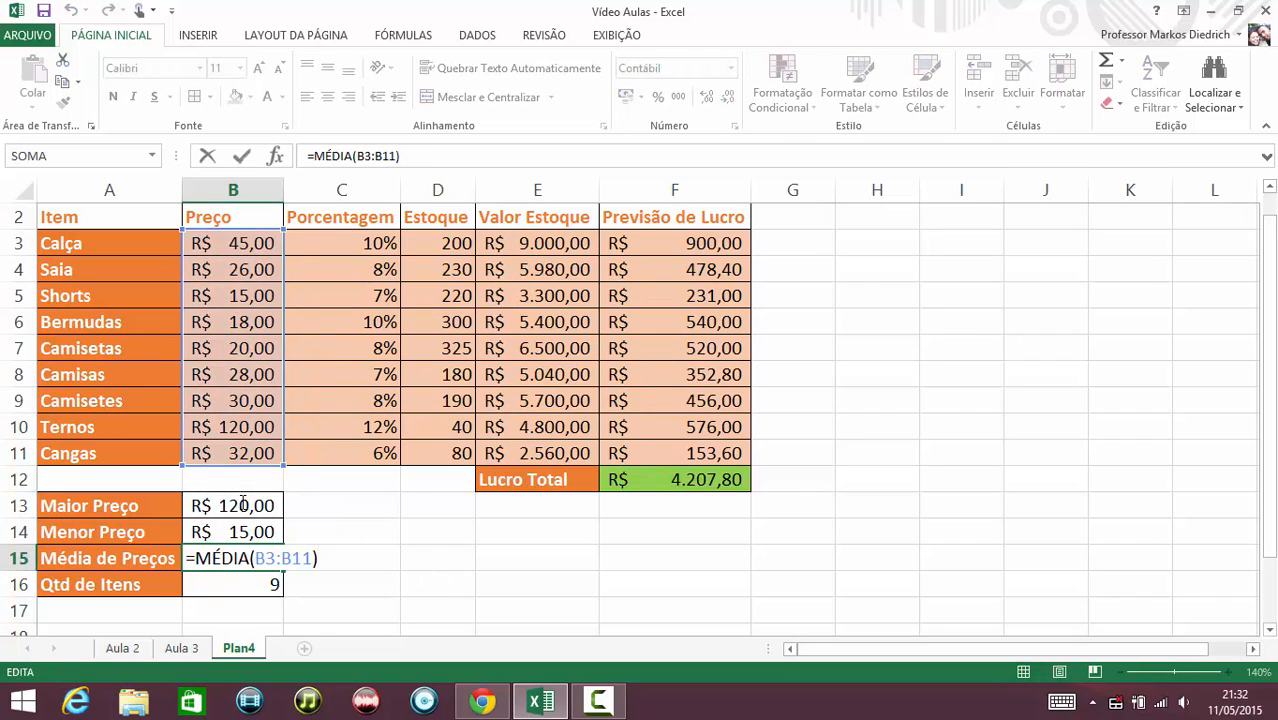
key(Return)
key(F2)
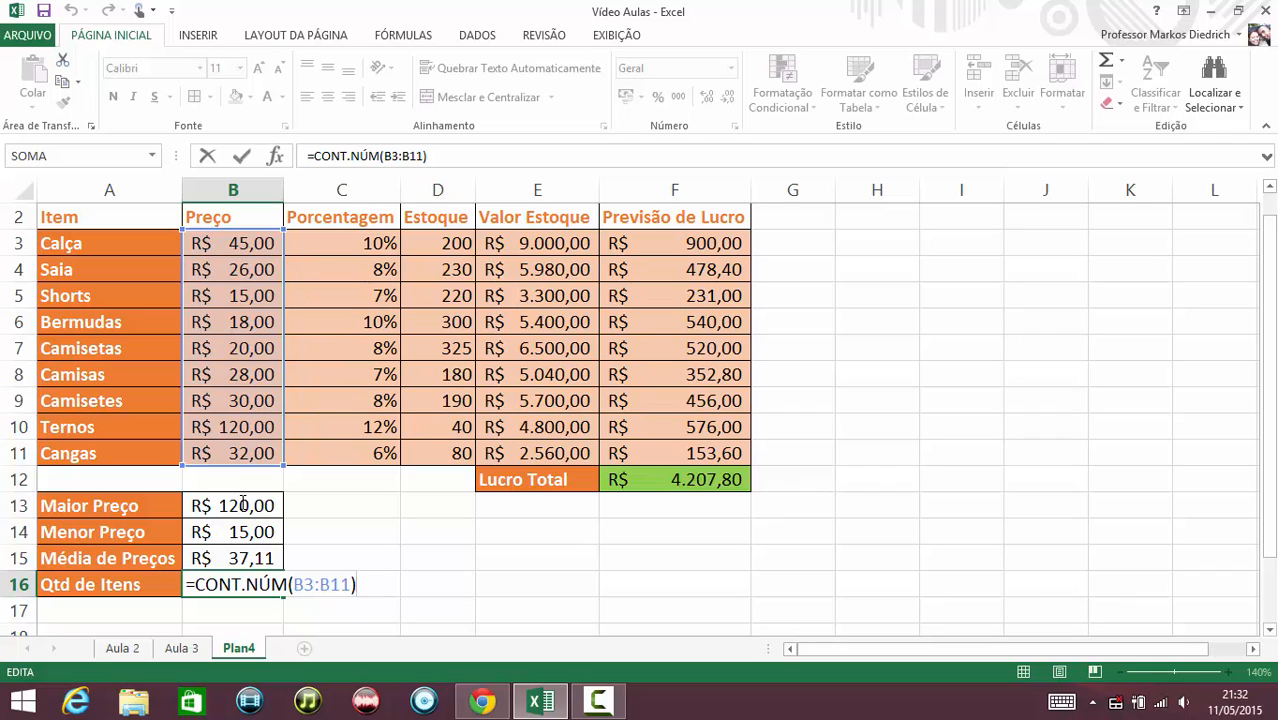
key(Return)
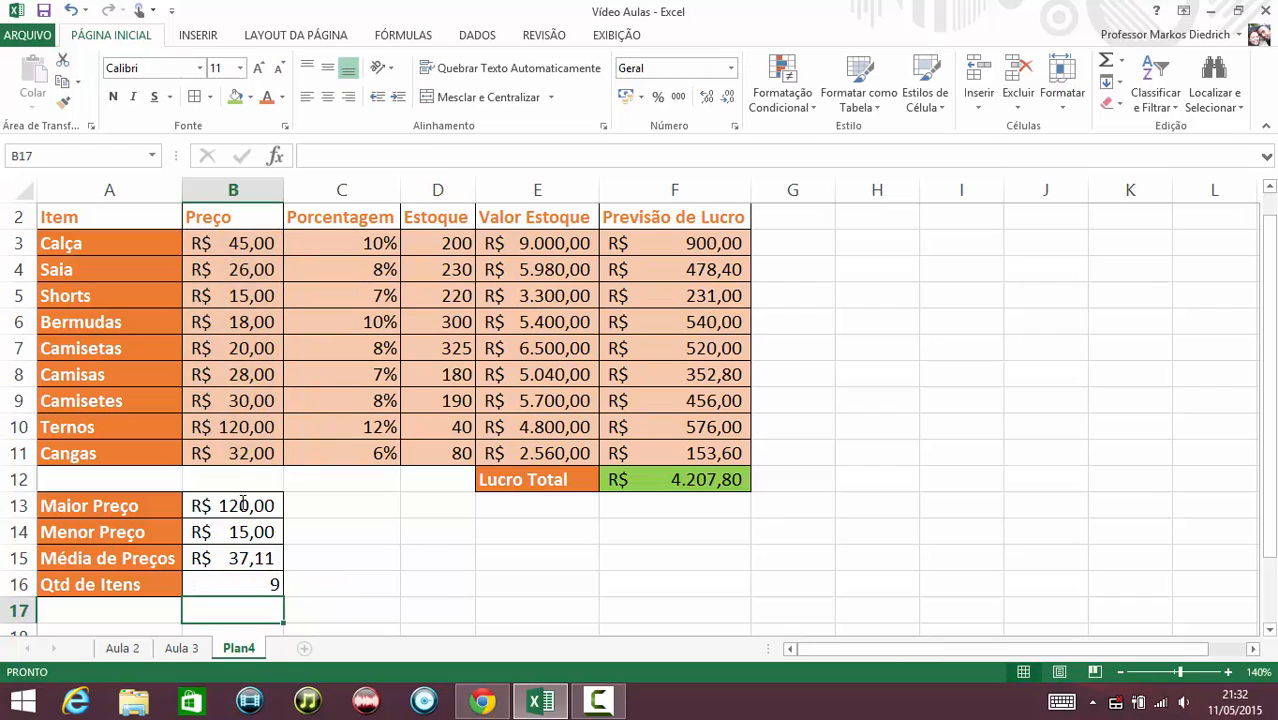
Rename the Plan4 sheet tab to Aula 4.
right_click(238, 658)
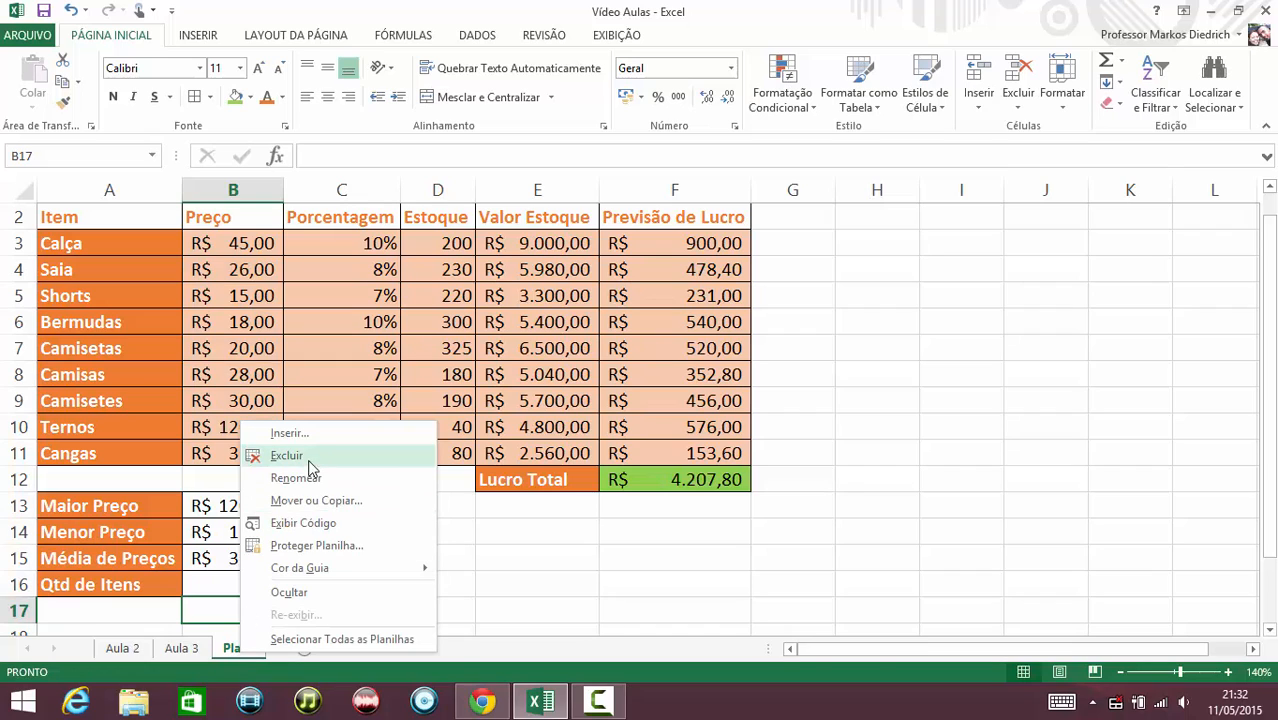
key(Escape)
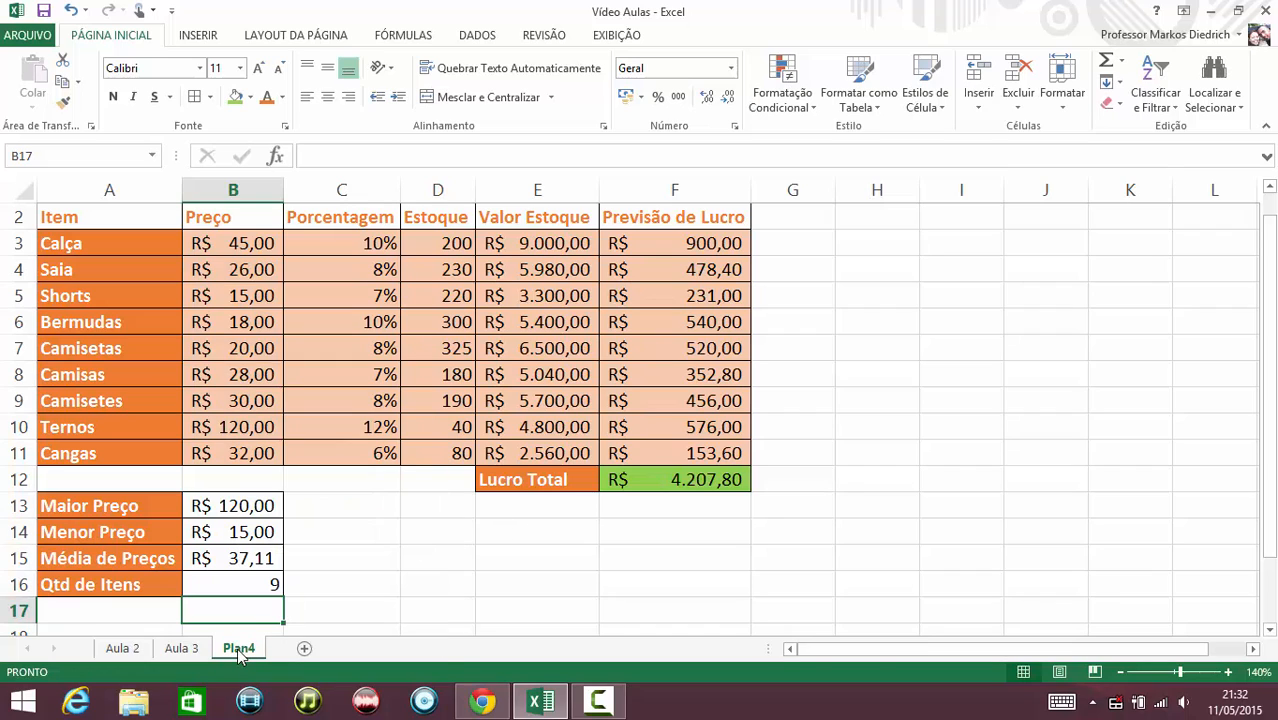
double_click(239, 649)
text(Au)
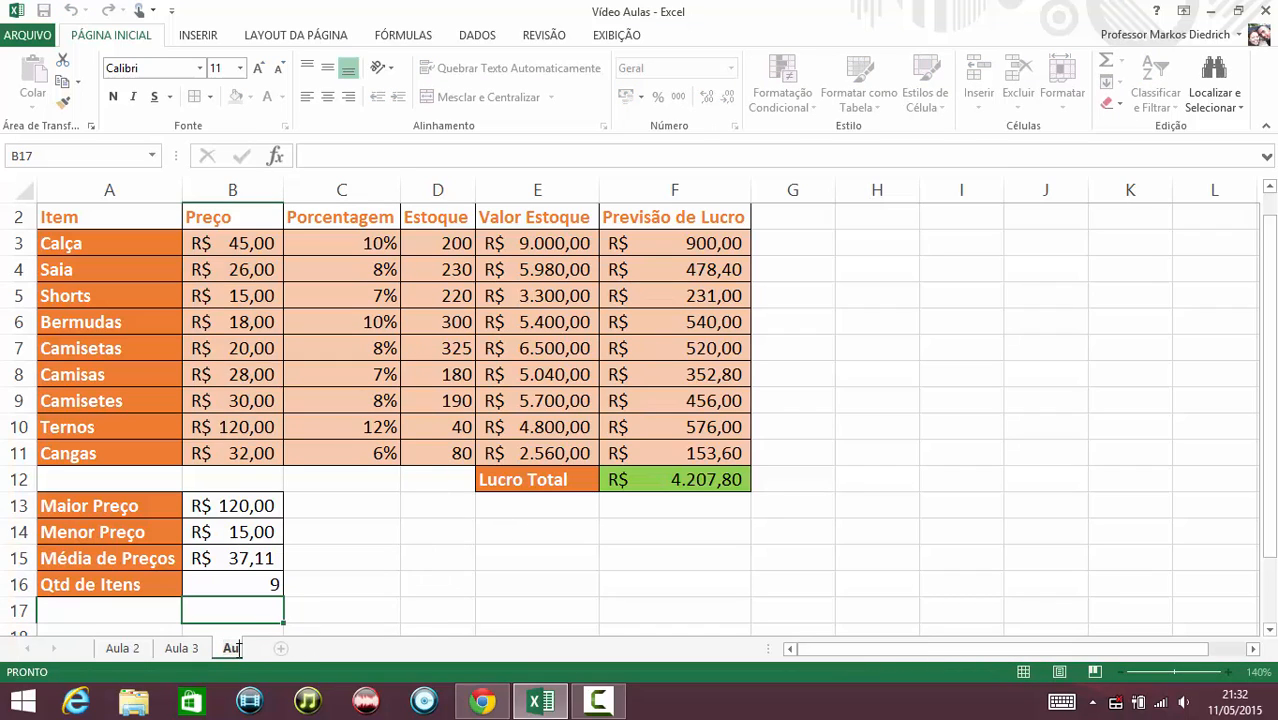
text(la 4)
key(Return)
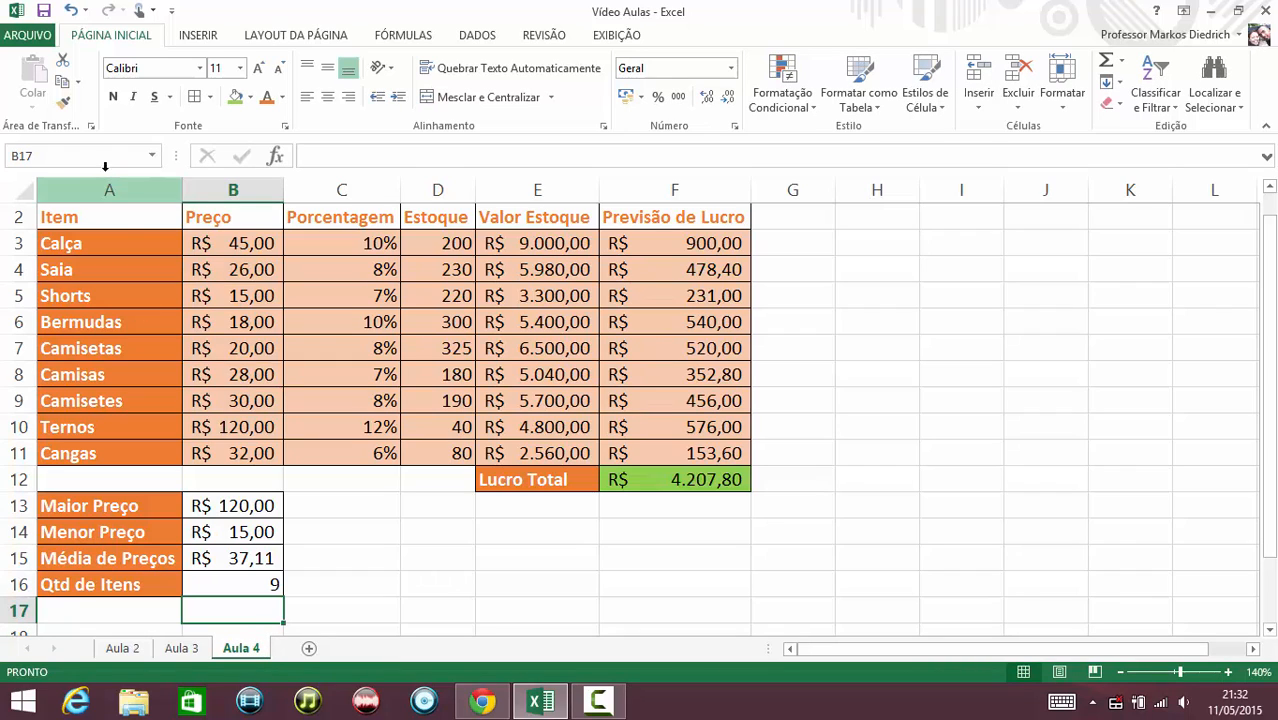
Save the workbook.
click(45, 11)
click(45, 14)
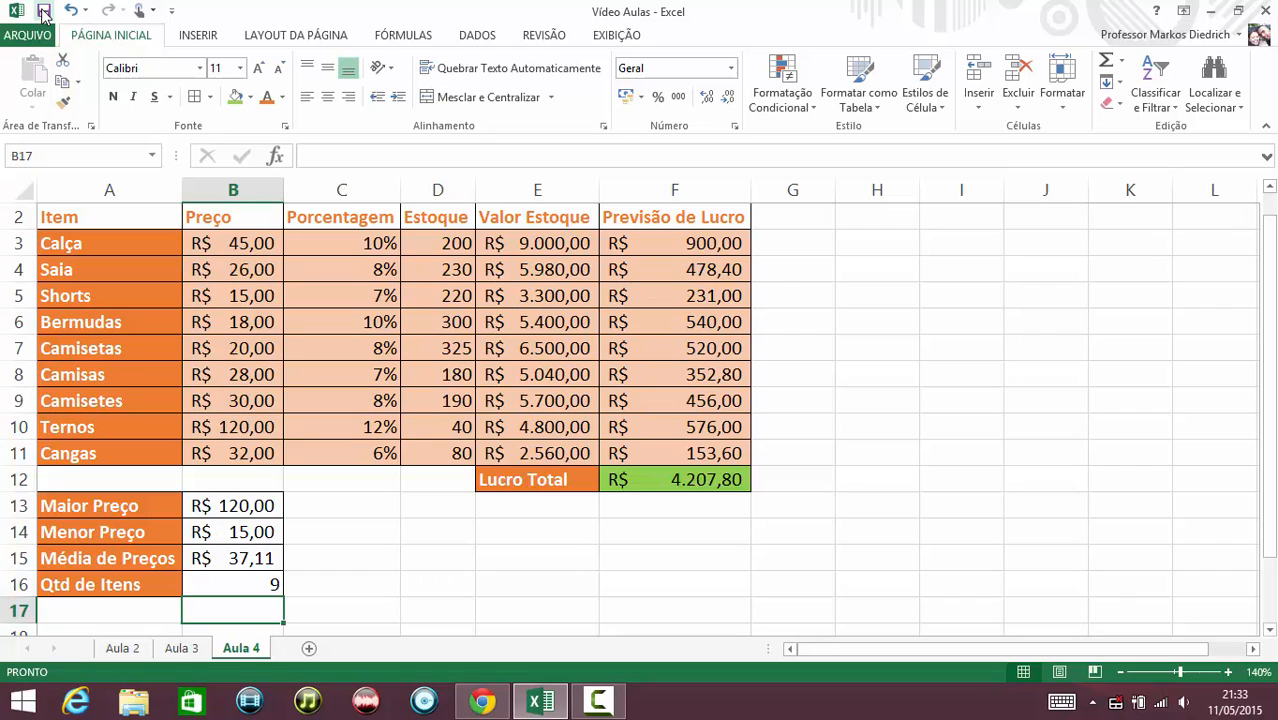